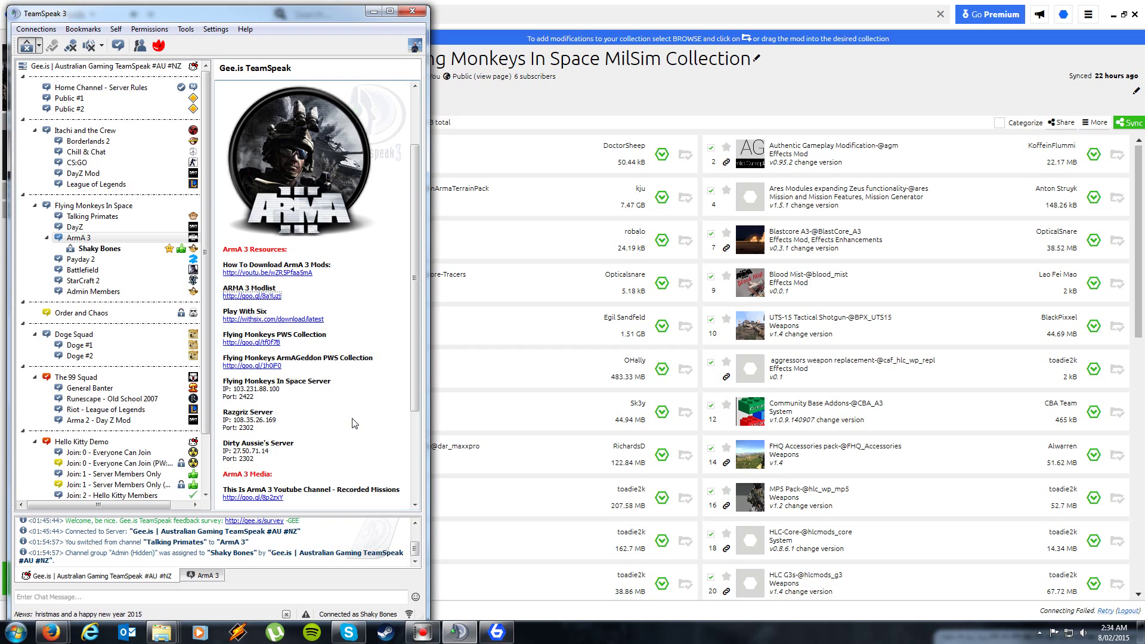
Scroll the Flying Monkeys collection in ARMA III Mods to find Task Force Radio, then launch.
left_click(1042, 160)
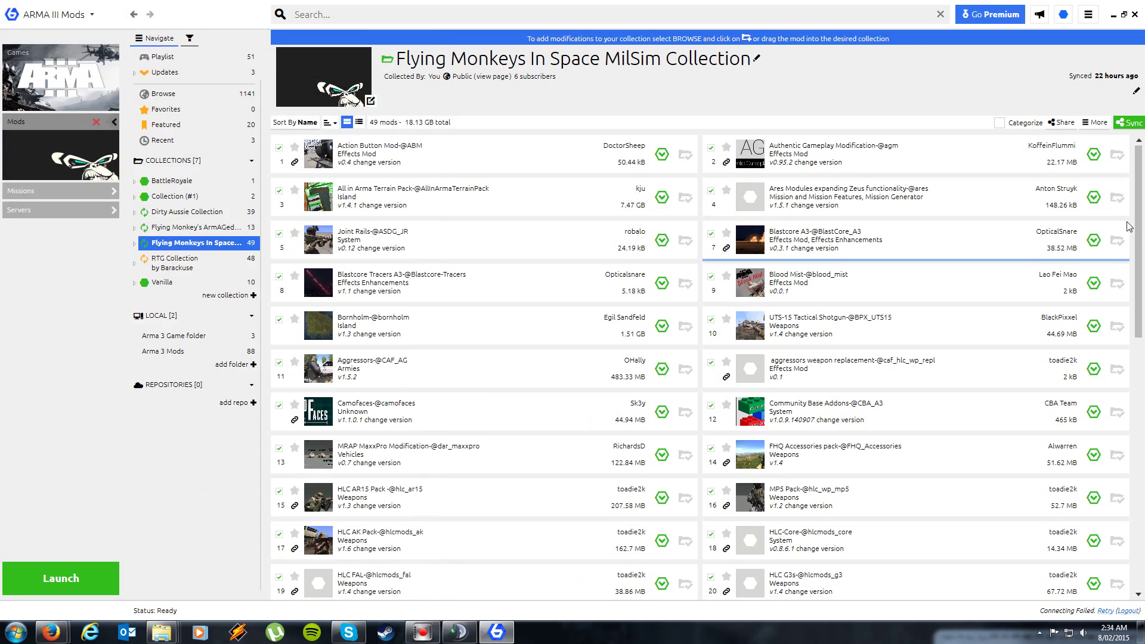
scroll(1136, 477, "down", 10)
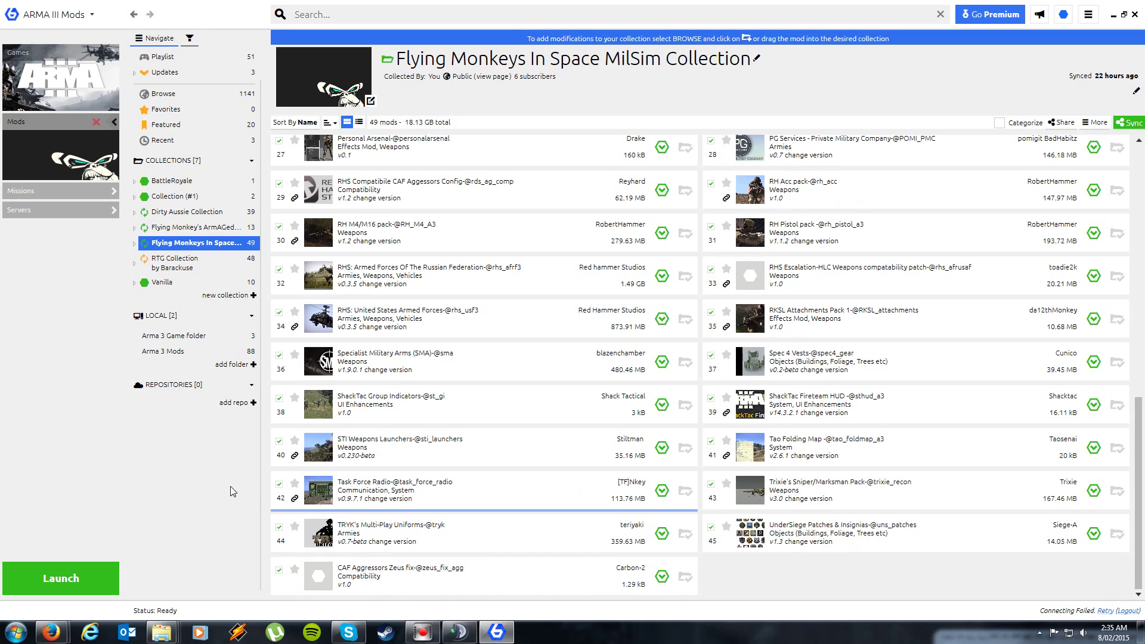
left_click(66, 572)
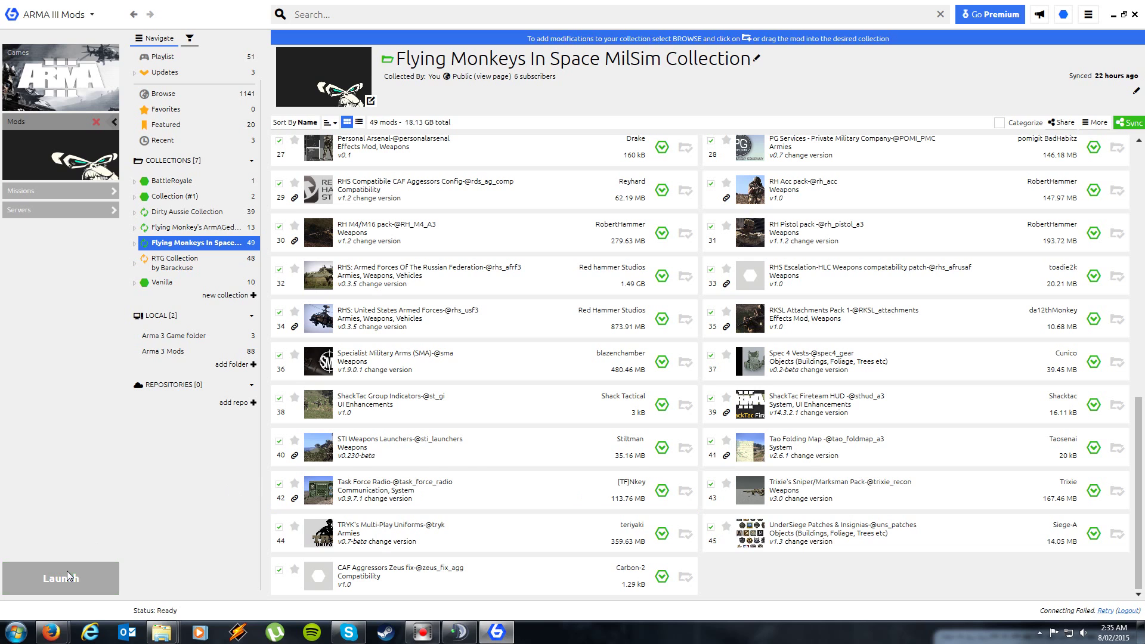
mouse_move(161, 632)
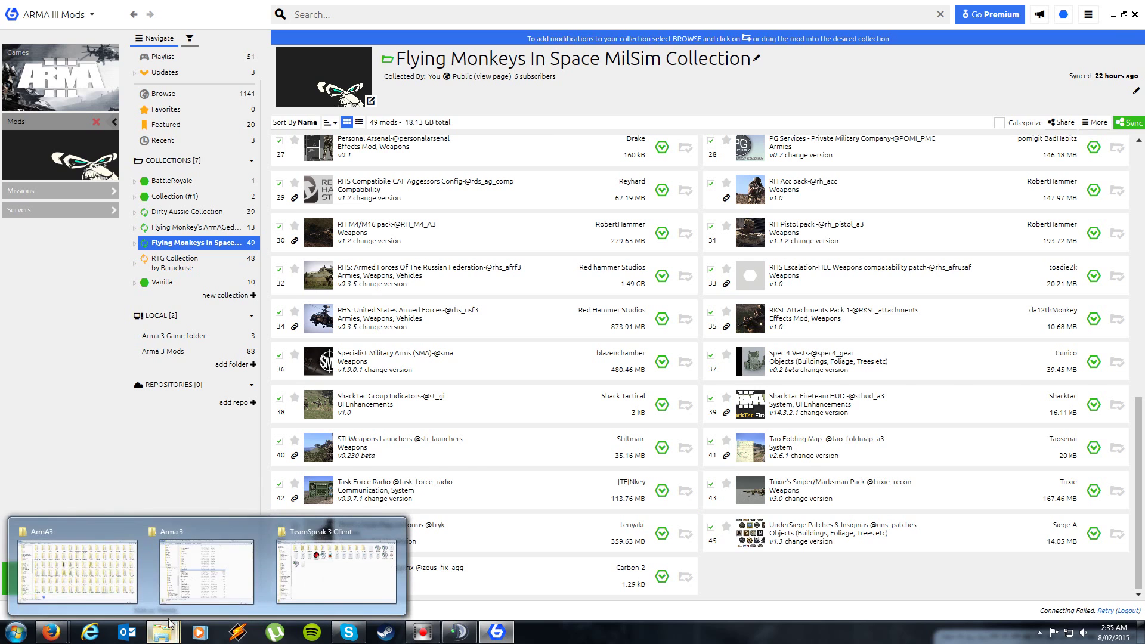
left_click(122, 572)
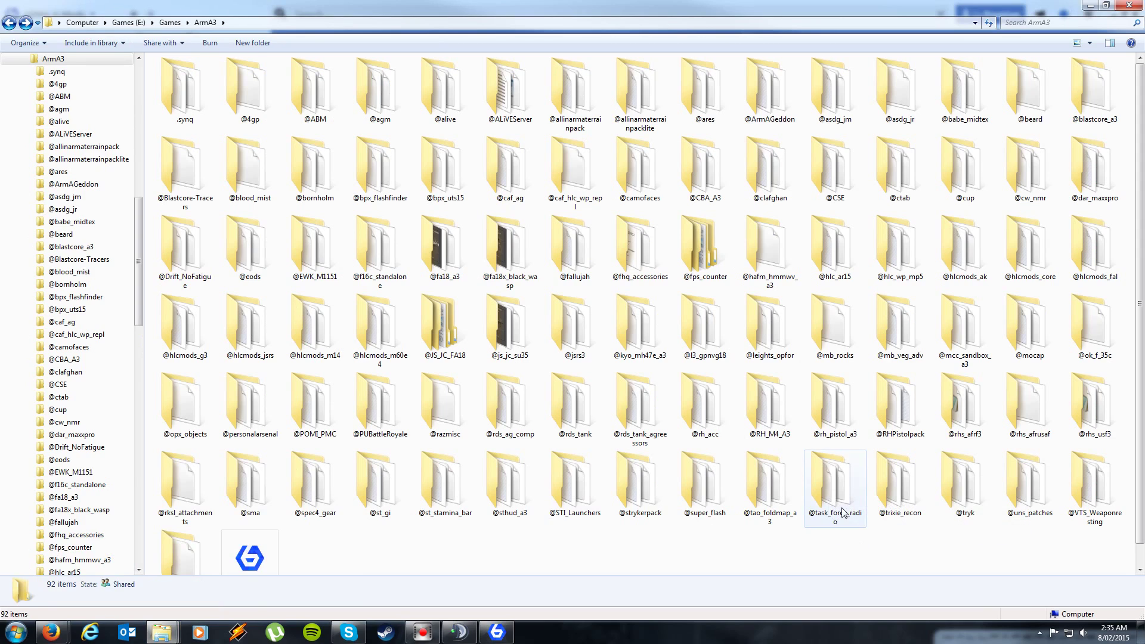
double_click(834, 489)
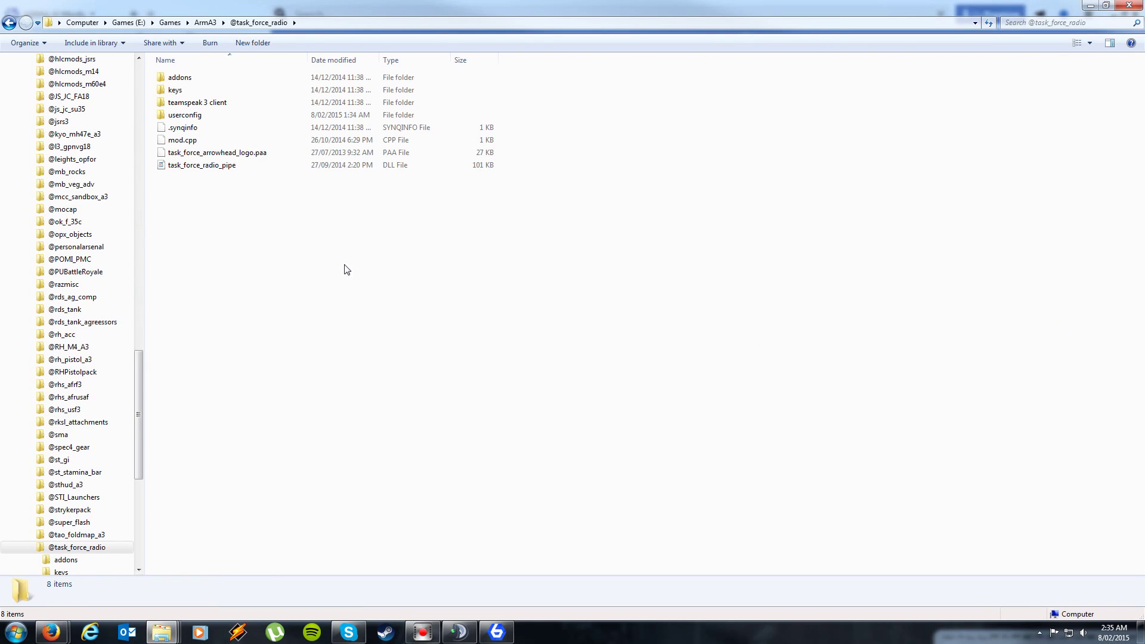
left_click(202, 115)
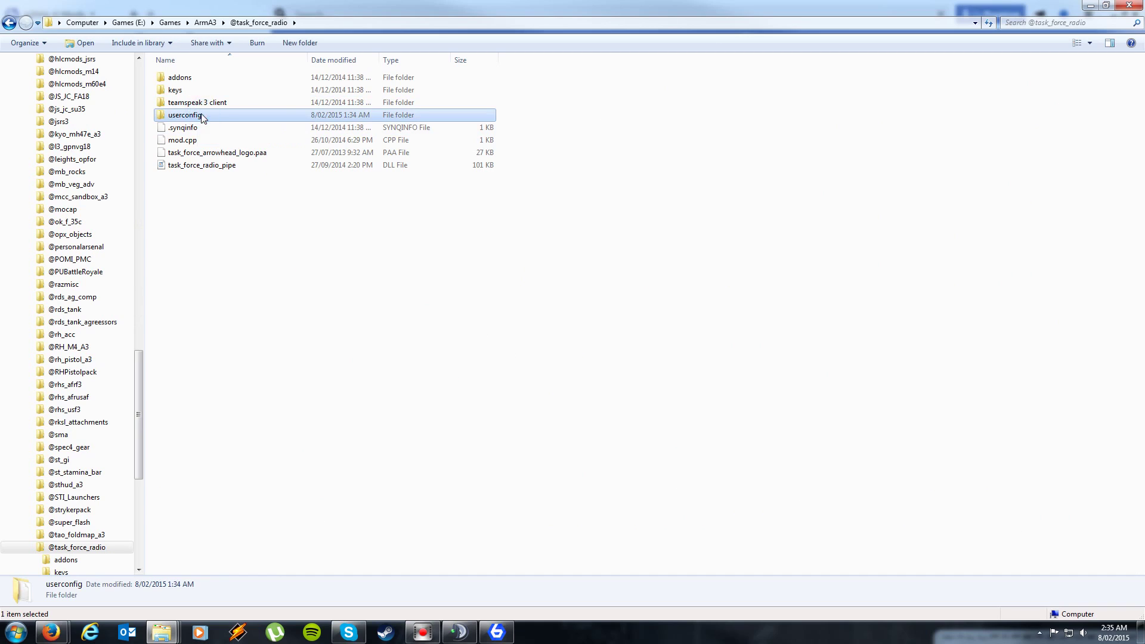
right_click(219, 121)
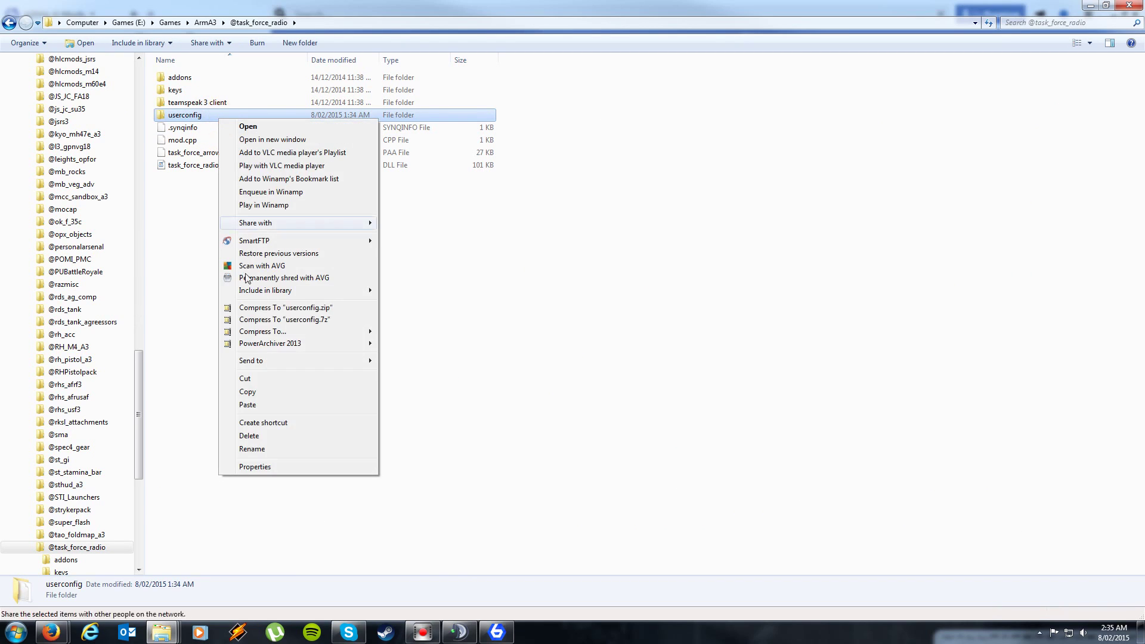
left_click(258, 392)
left_click(344, 327)
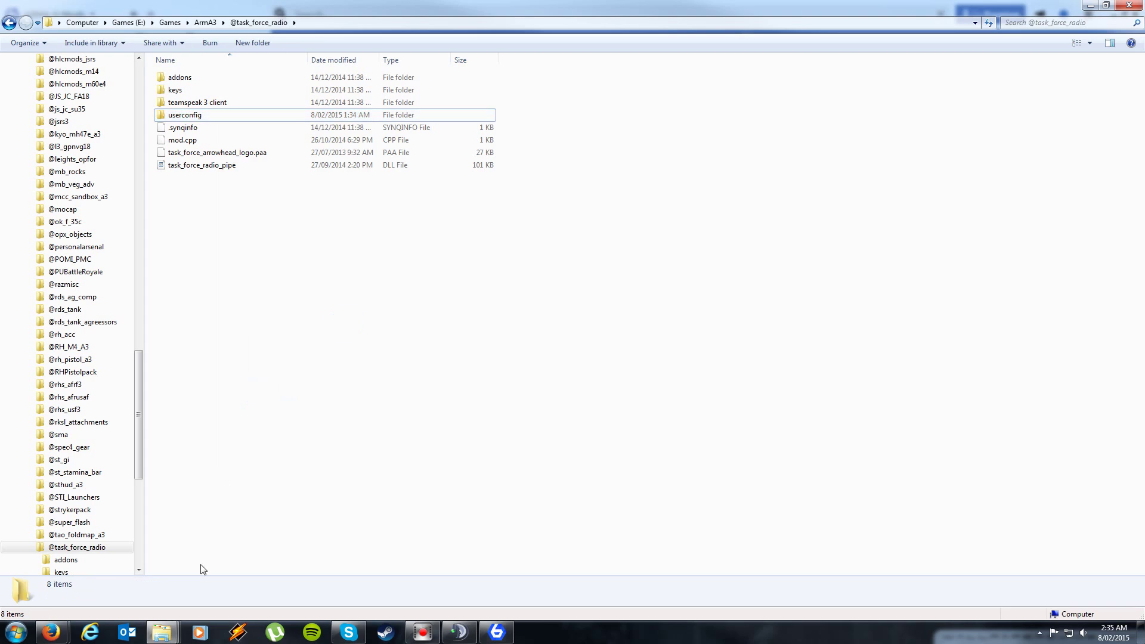
left_click(159, 636)
left_click(196, 581)
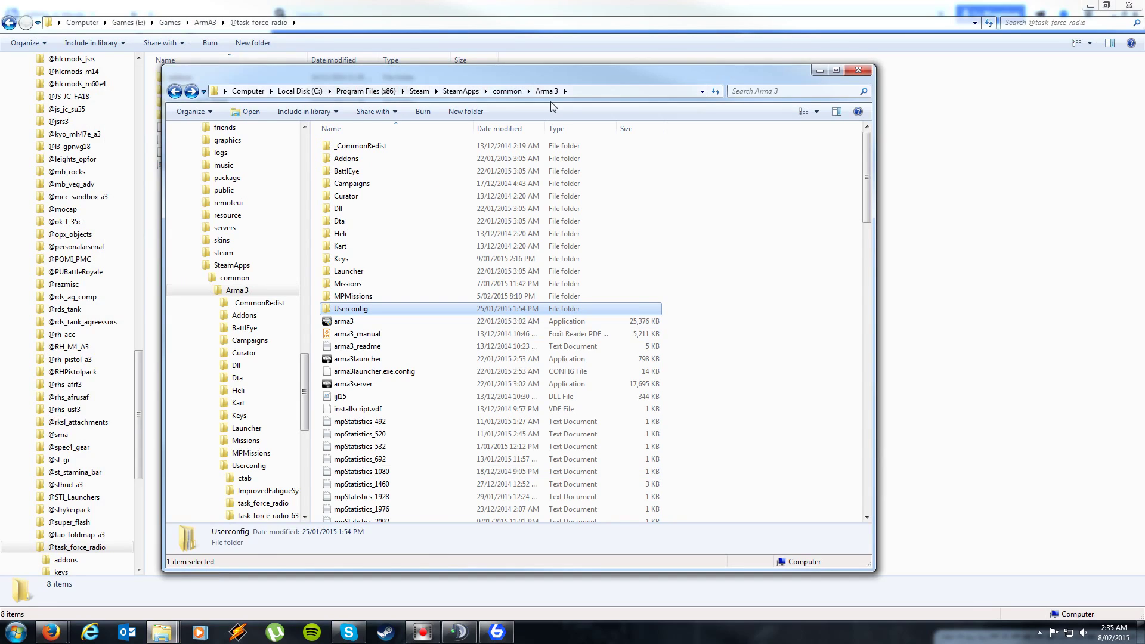
double_click(364, 308)
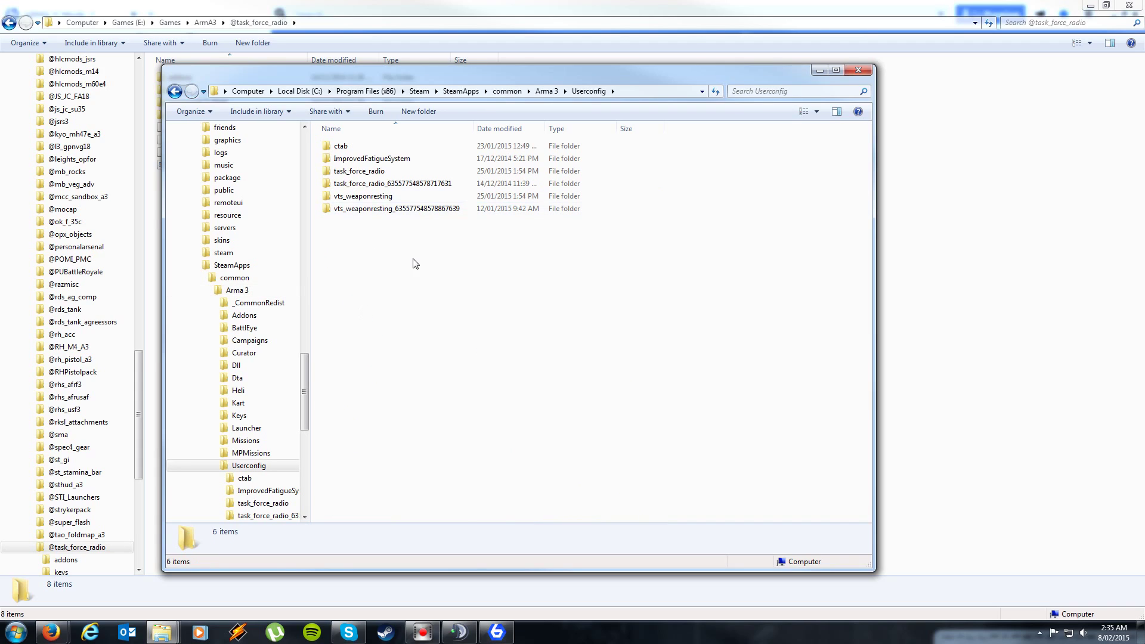
double_click(349, 172)
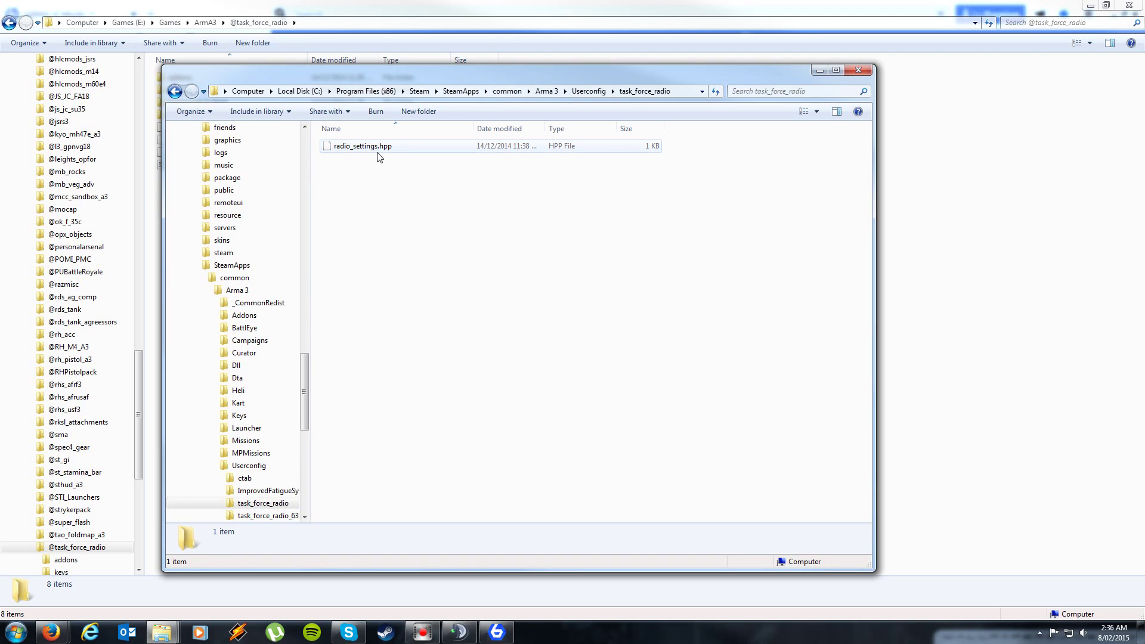
left_click(174, 91)
left_click(357, 185)
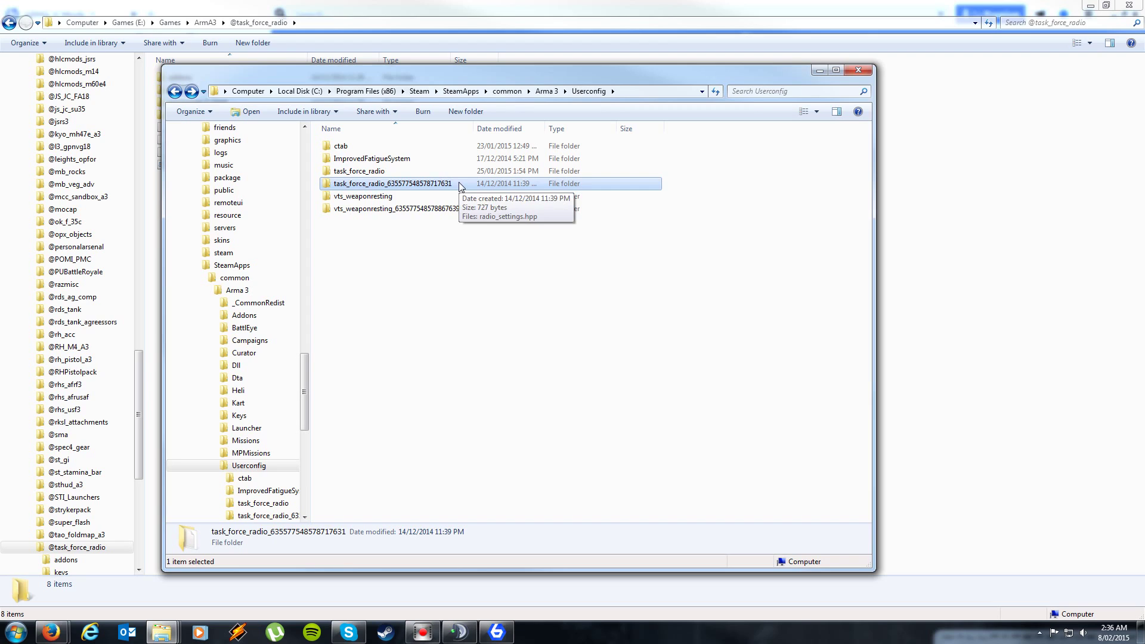
left_click(423, 258)
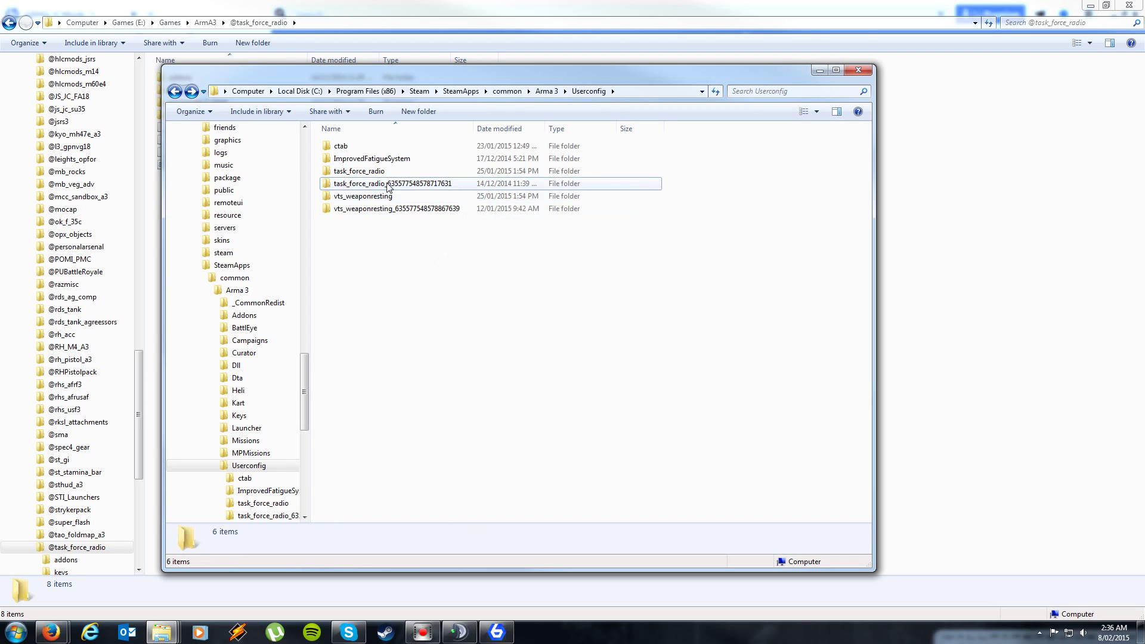
left_click(814, 70)
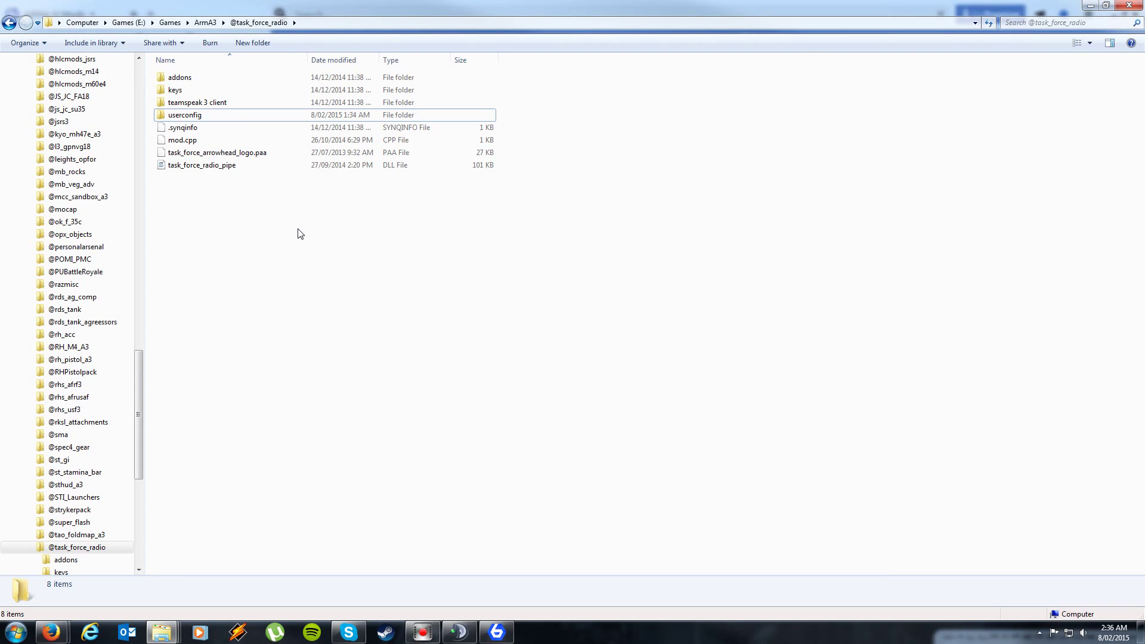
left_click(177, 110)
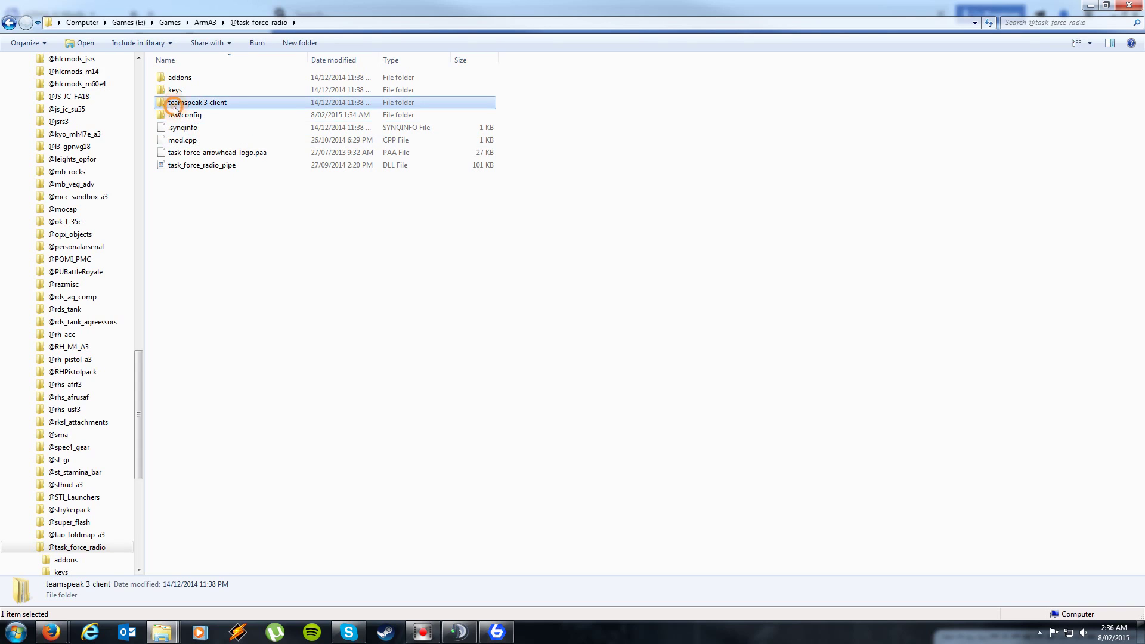
right_click(174, 108)
left_click(203, 379)
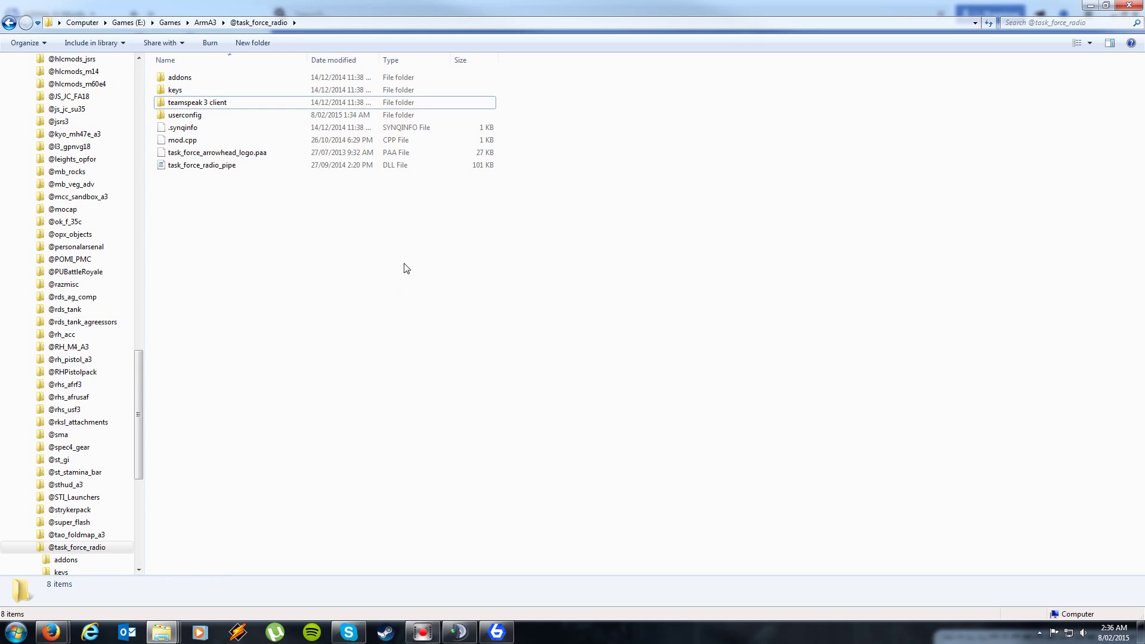
Open teamspeak 3 client and copy the plugins folder inside it.
double_click(204, 103)
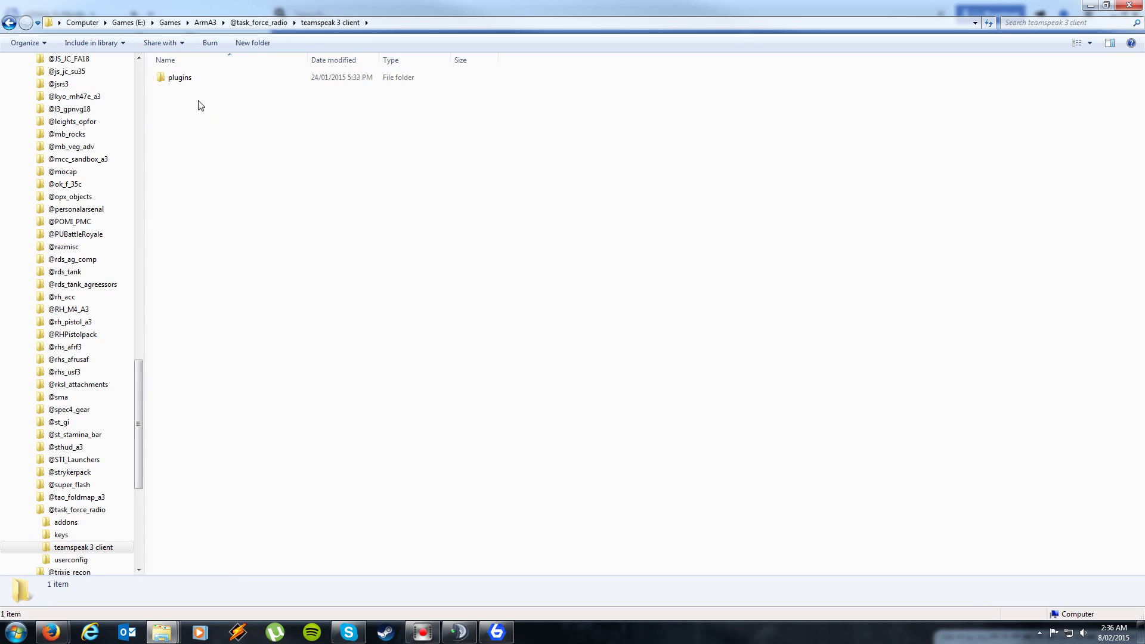
left_click(181, 77)
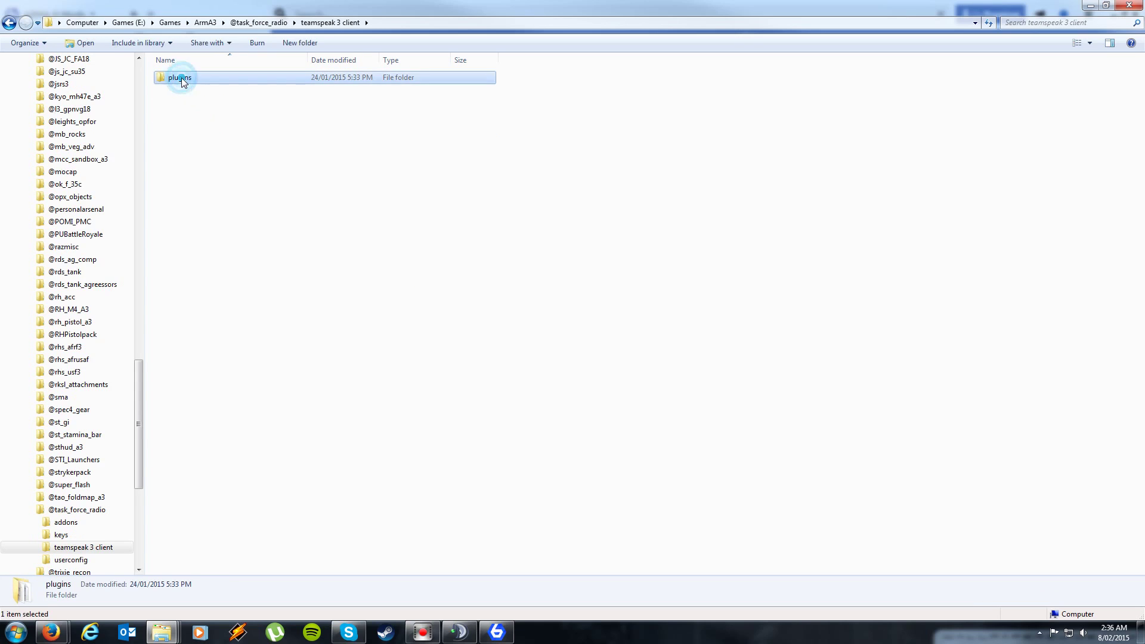
right_click(181, 78)
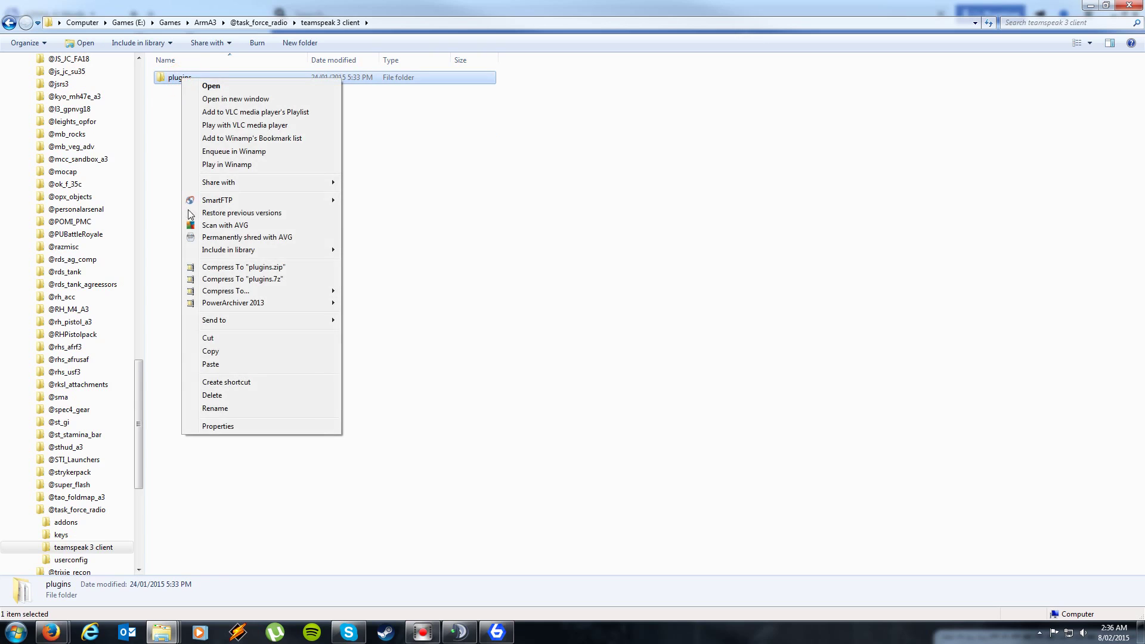
left_click(232, 349)
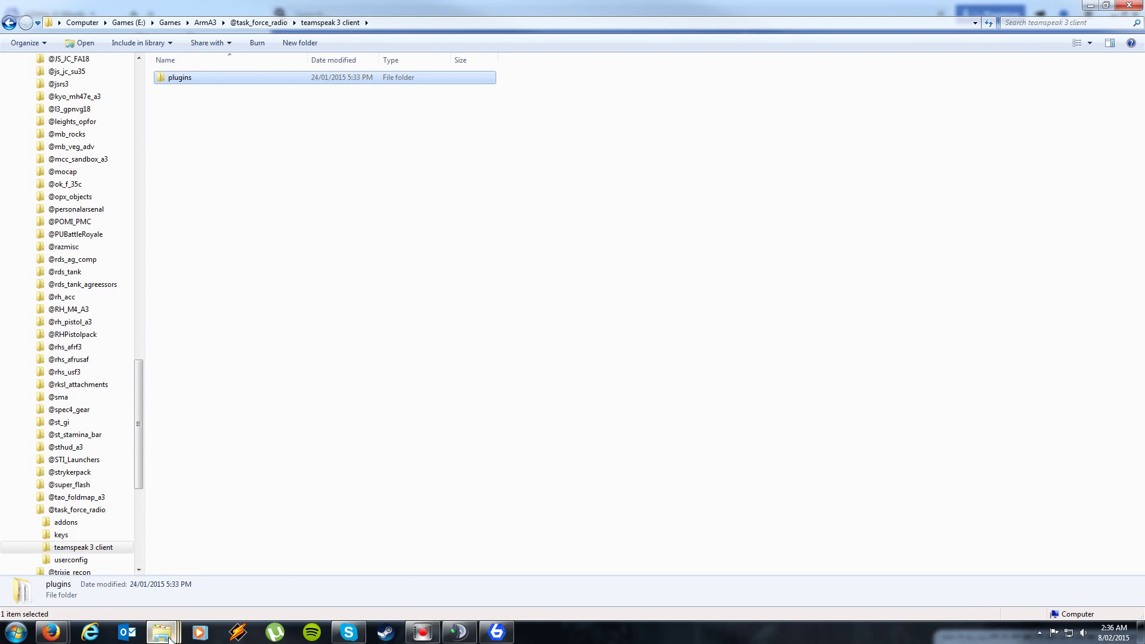
Open the plugins folder of the TeamSpeak 3 Client install on C:.
mouse_move(161, 630)
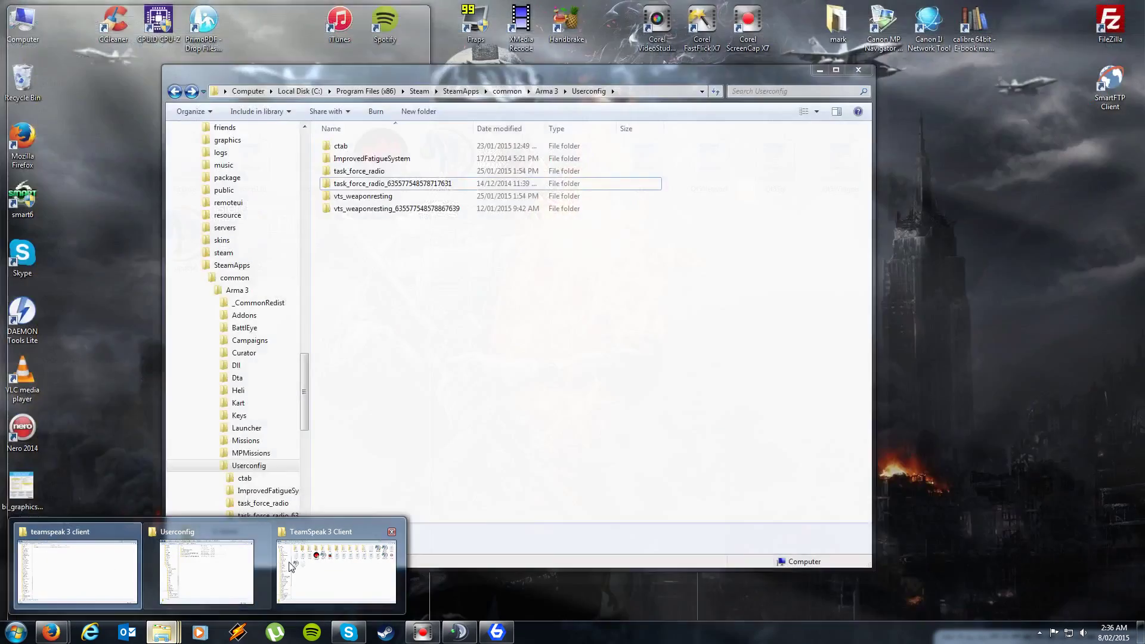
left_click(104, 571)
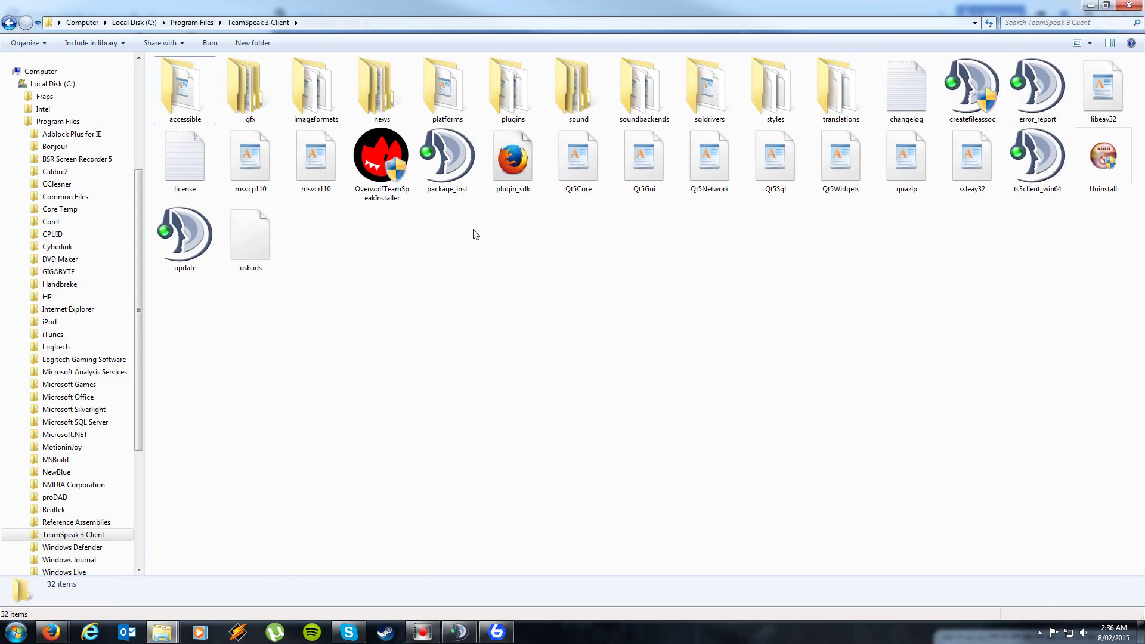
left_click(514, 91)
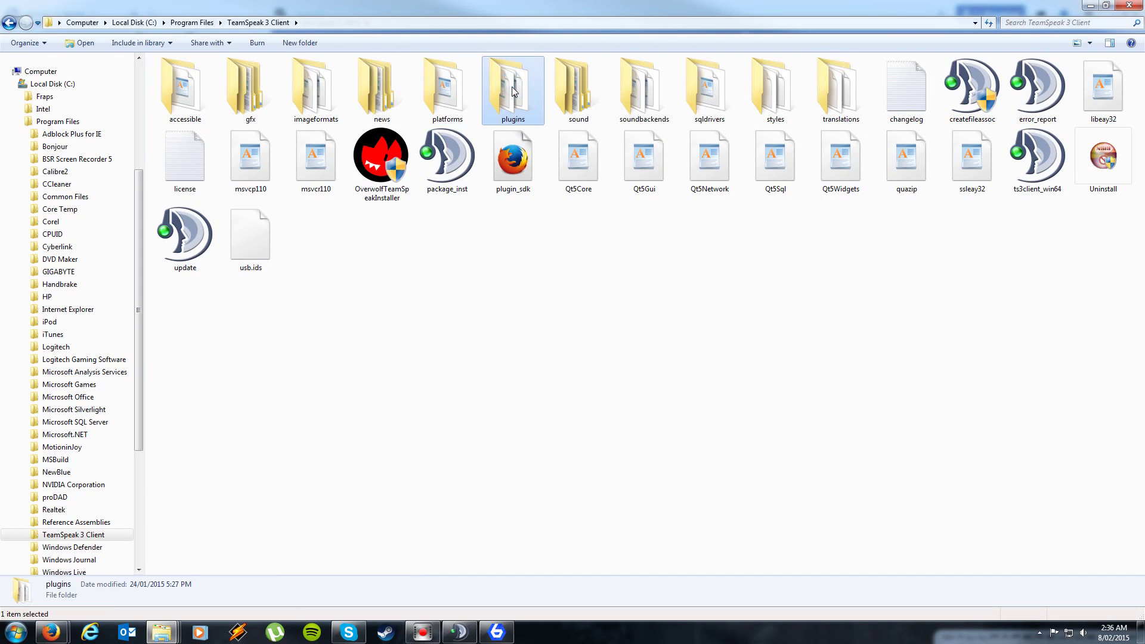
double_click(514, 91)
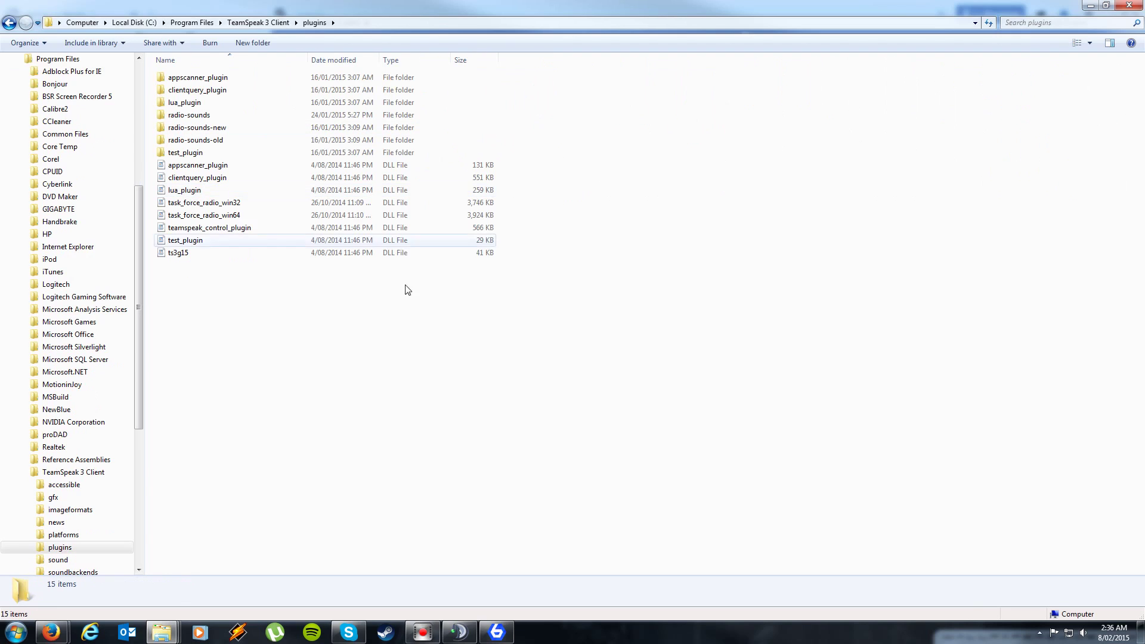
Verify task_force_radio_win32 and win64 DLLs are present, then return to TeamSpeak 3 Client.
left_click(211, 116)
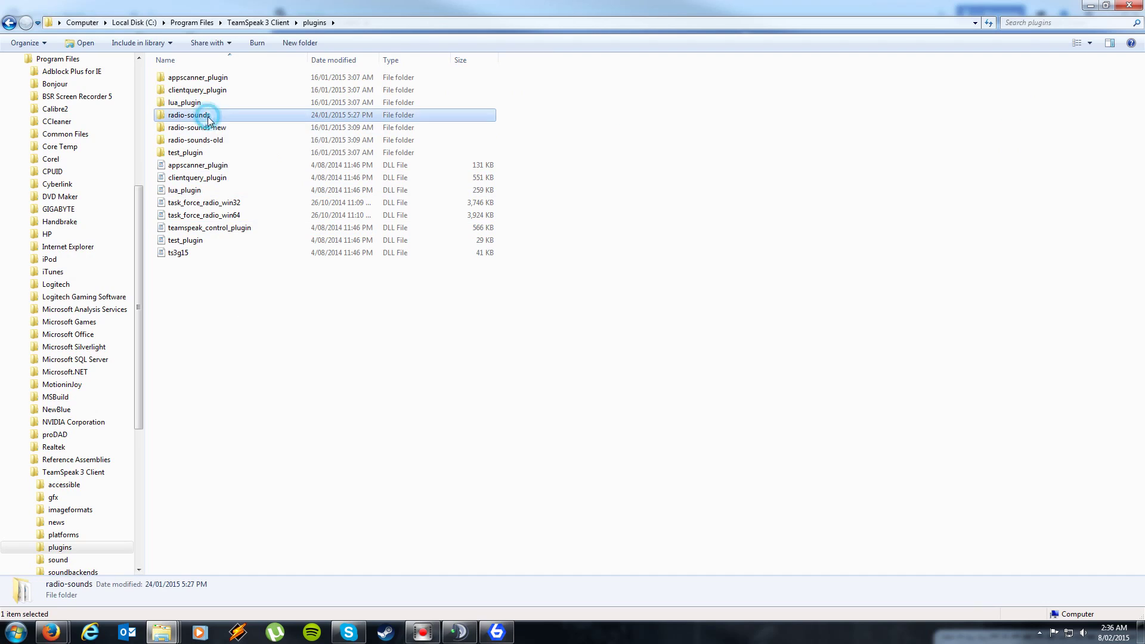
left_click(230, 127)
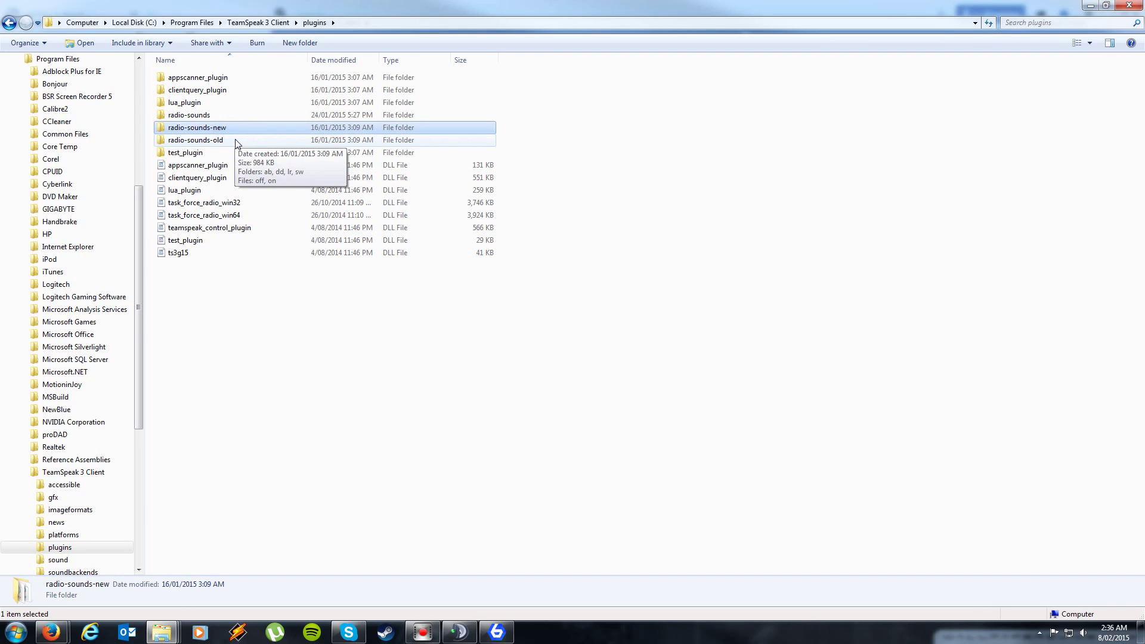
left_click(236, 141)
left_click(245, 322)
left_click(247, 203)
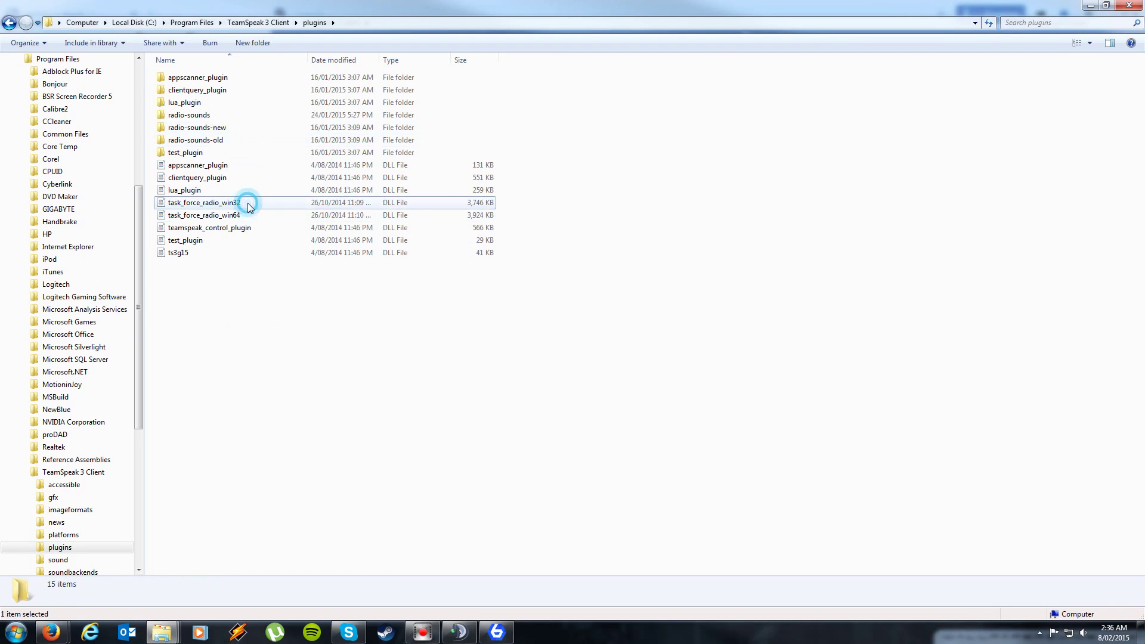
left_click(246, 216)
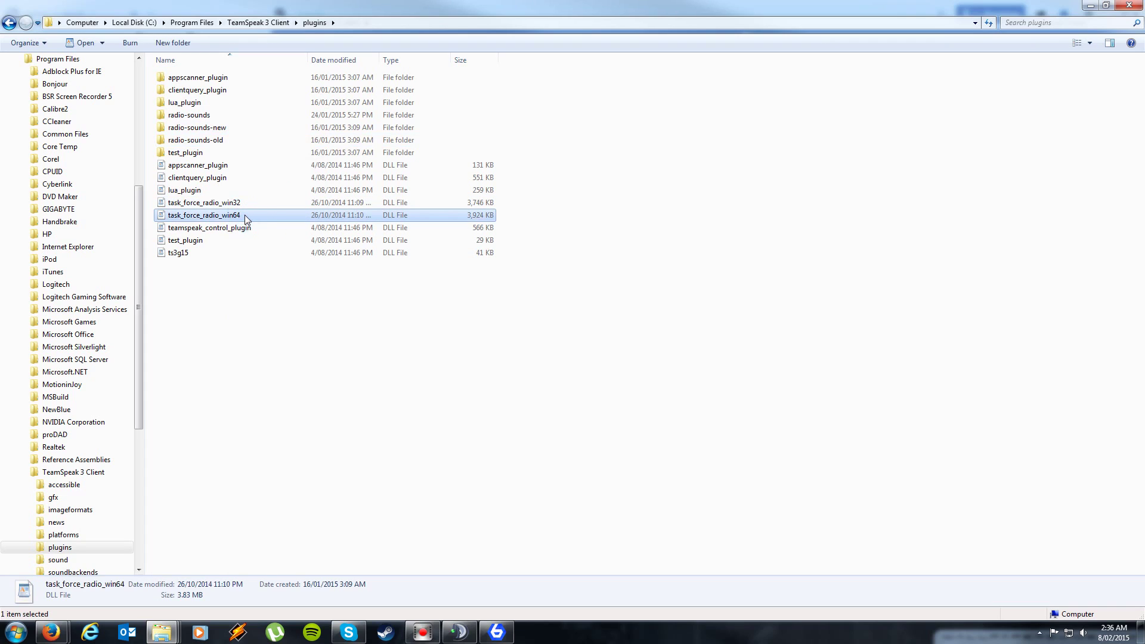
left_click(244, 354)
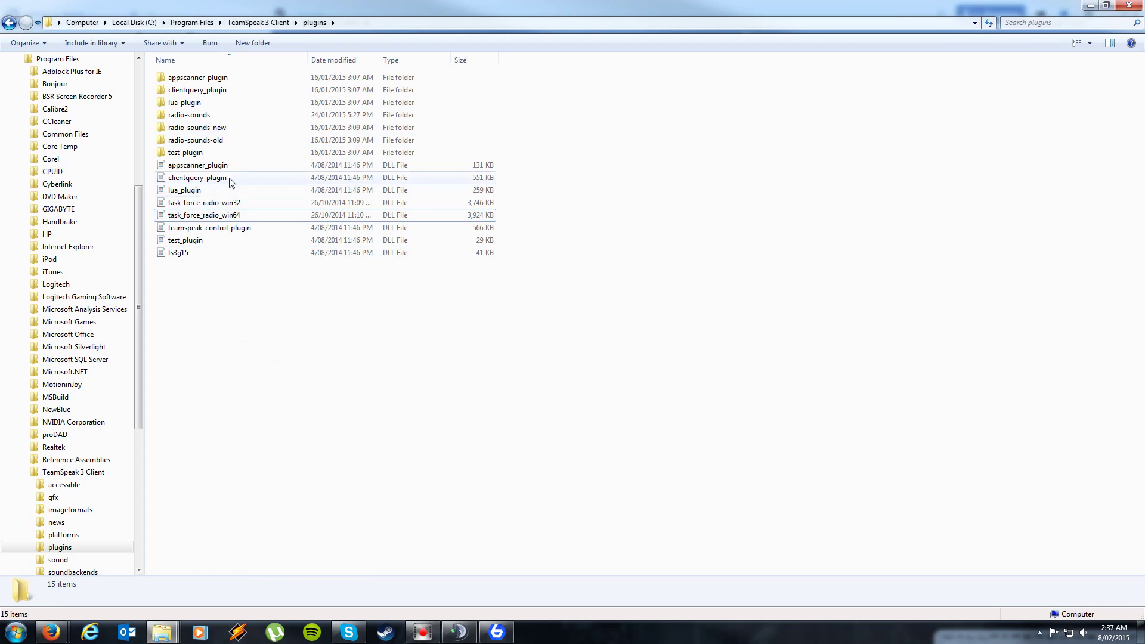
key("BackSpace")
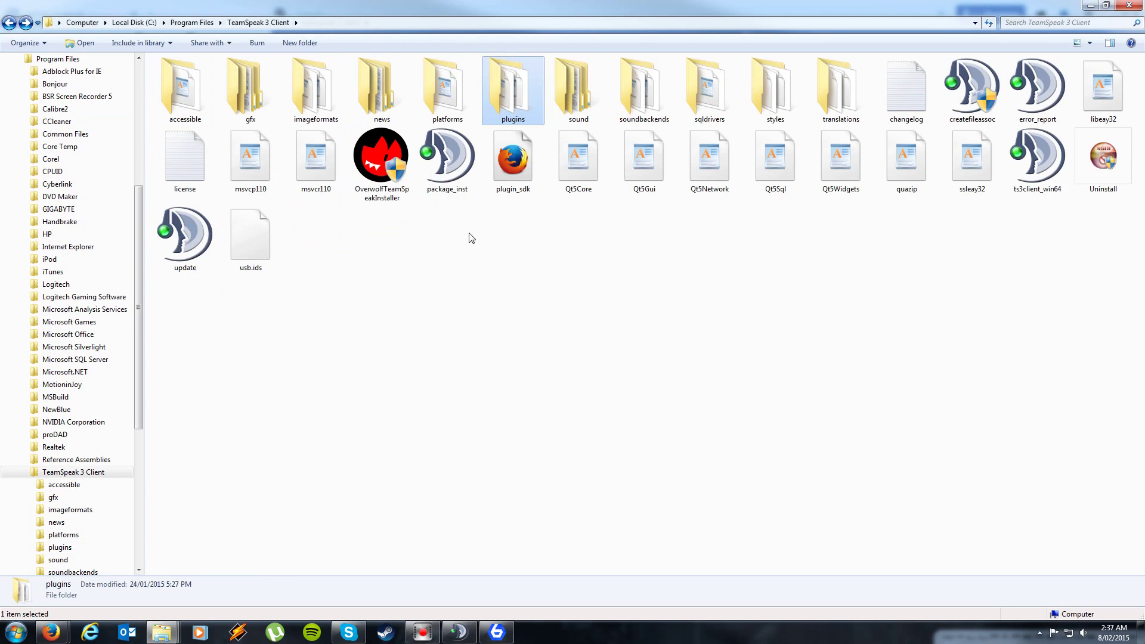
Enable Task Force Arma 3 Radio in TeamSpeak 3's Plugins settings and close the dialog.
left_click(462, 631)
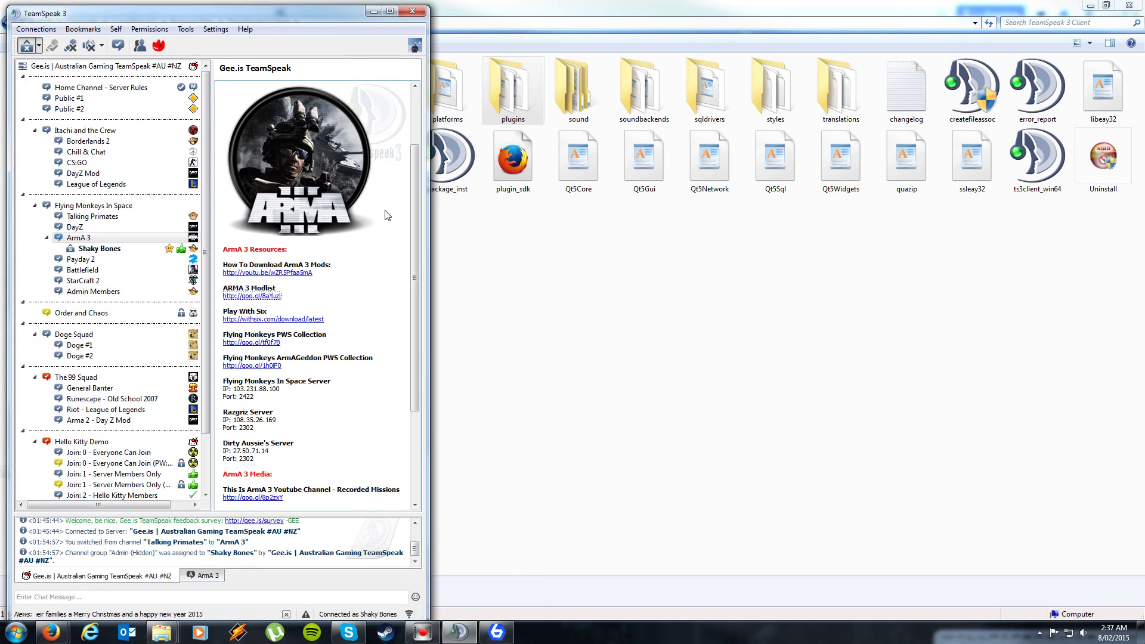
left_click(215, 29)
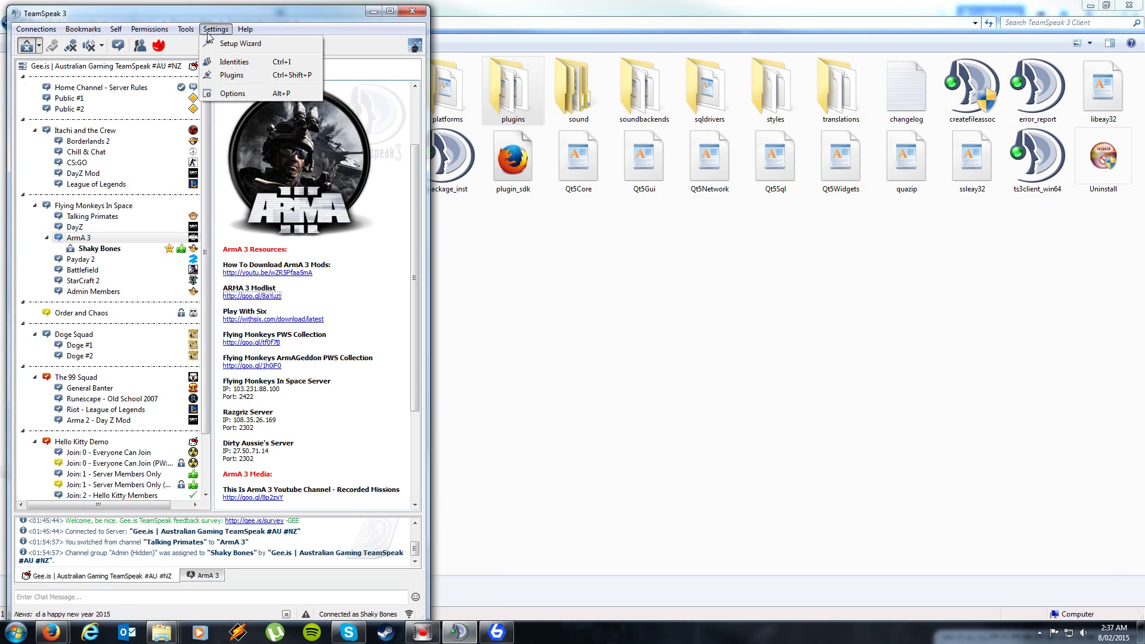
left_click(227, 76)
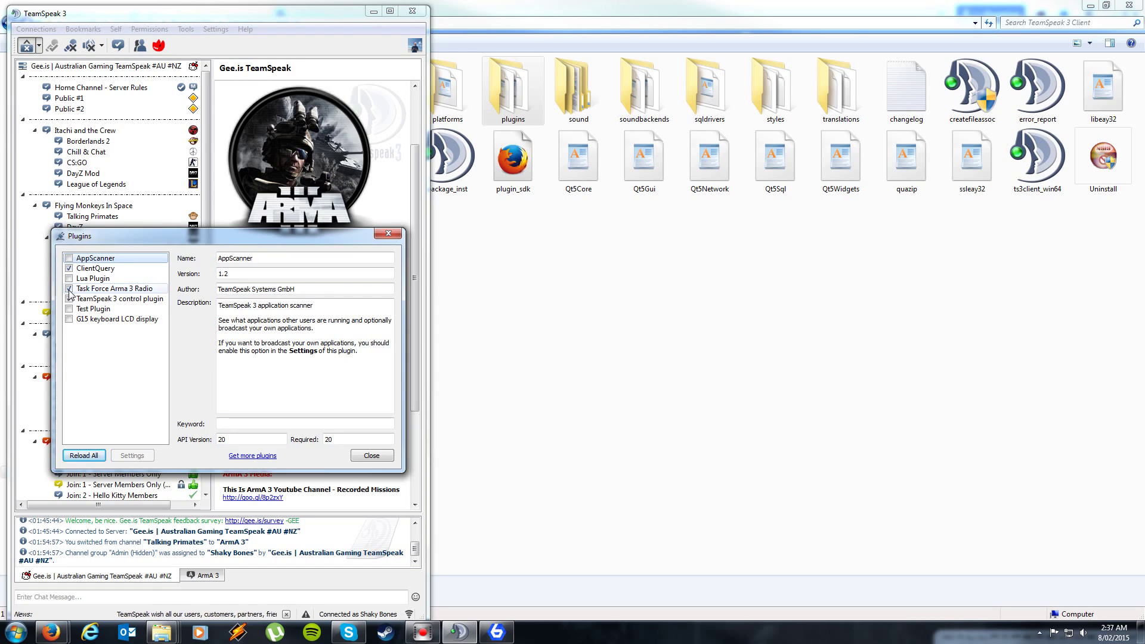
left_click(361, 456)
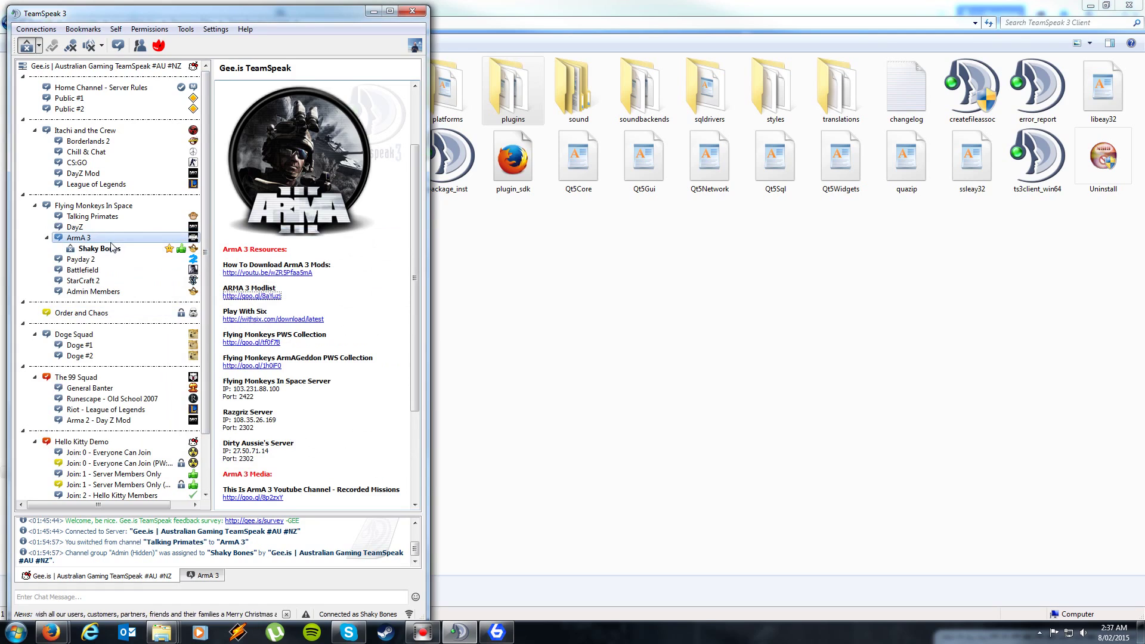
Check your client's Task Force Radio Status reads 0.9.7, then view the ArmA 3 channel's resources.
left_click(83, 248)
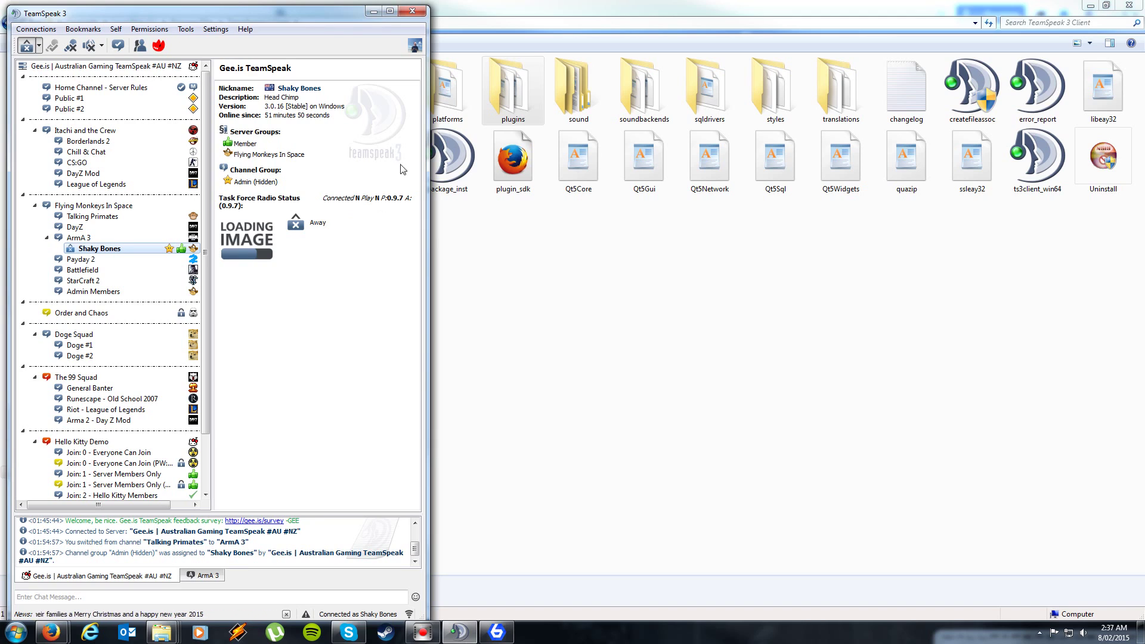
left_click(86, 239)
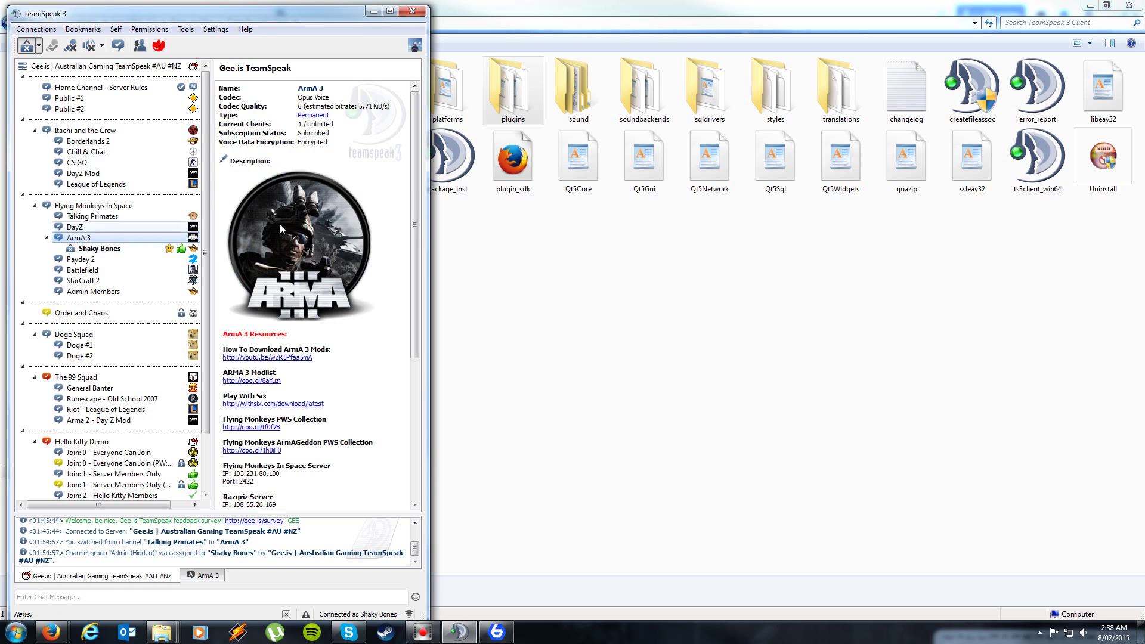
left_click_drag(415, 183, 415, 230)
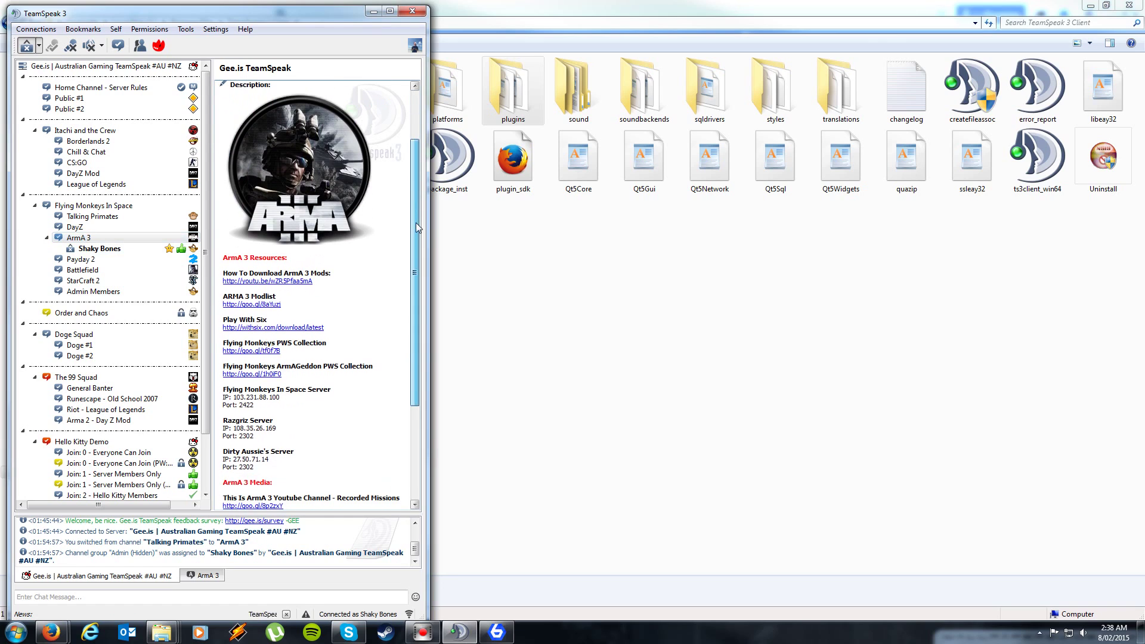
Open the Task Force Radio website from cell D10 of the ARMA 3 Modlist sheet.
left_click(247, 304)
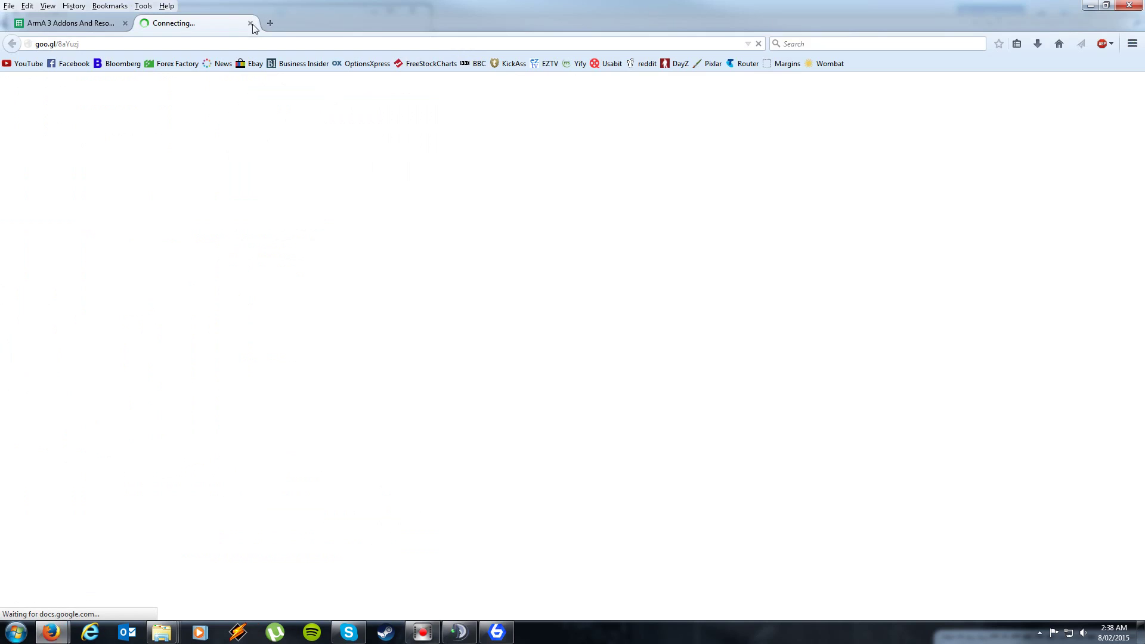
left_click(250, 24)
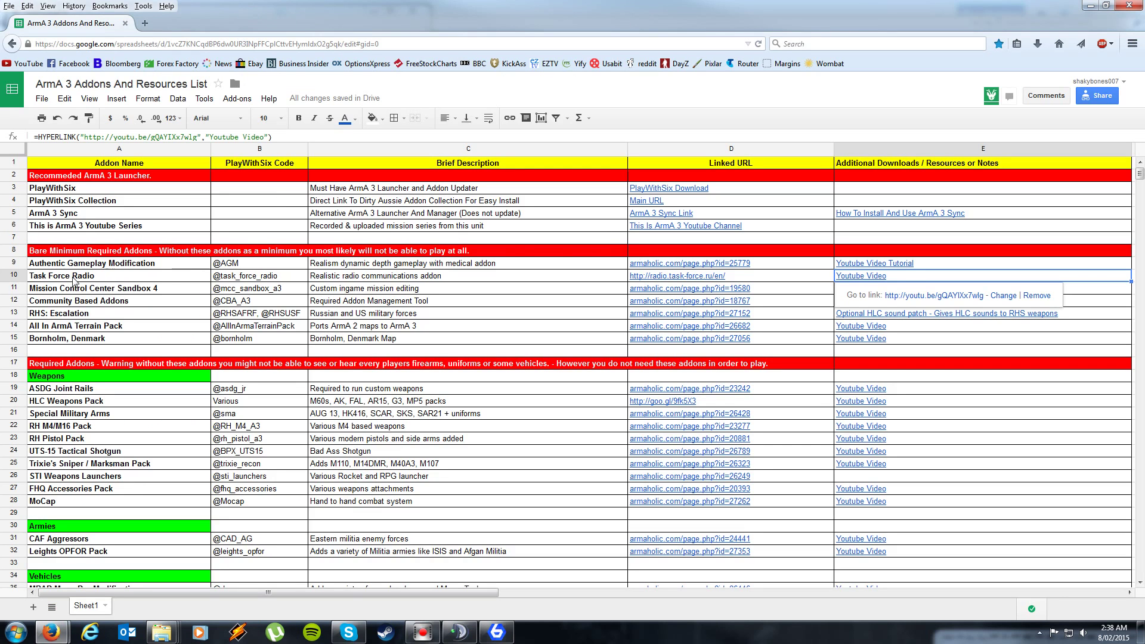
left_click(678, 280)
left_click(721, 298)
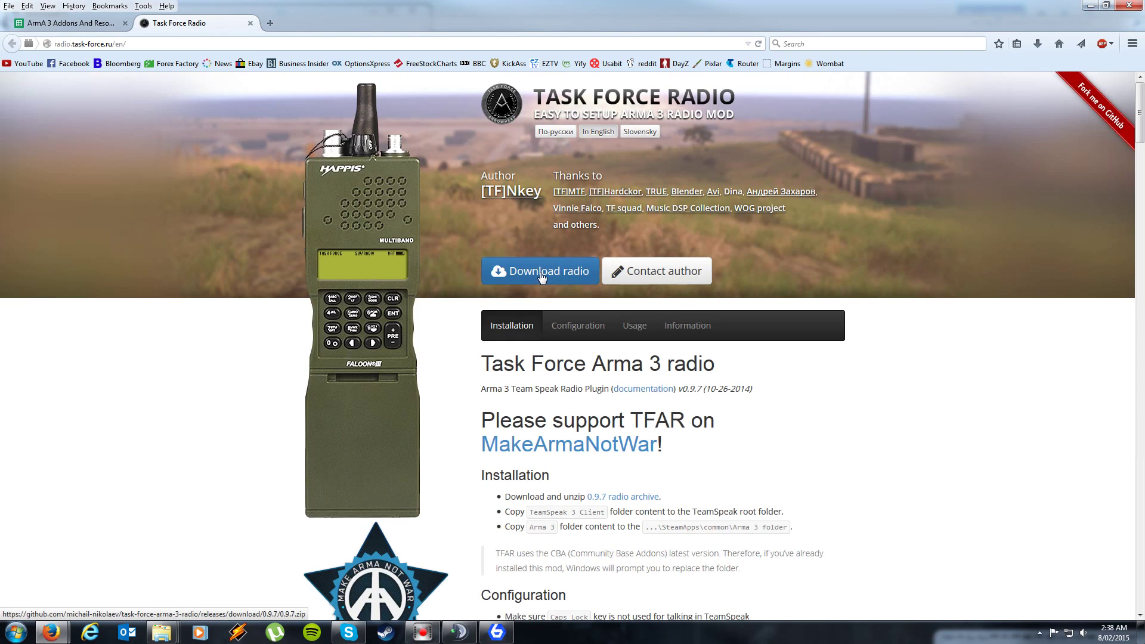
left_click(1090, 7)
Open the 0.9.7 archive from the desktop and browse to TeamSpeak 3 Client > plugins.
left_click(1091, 8)
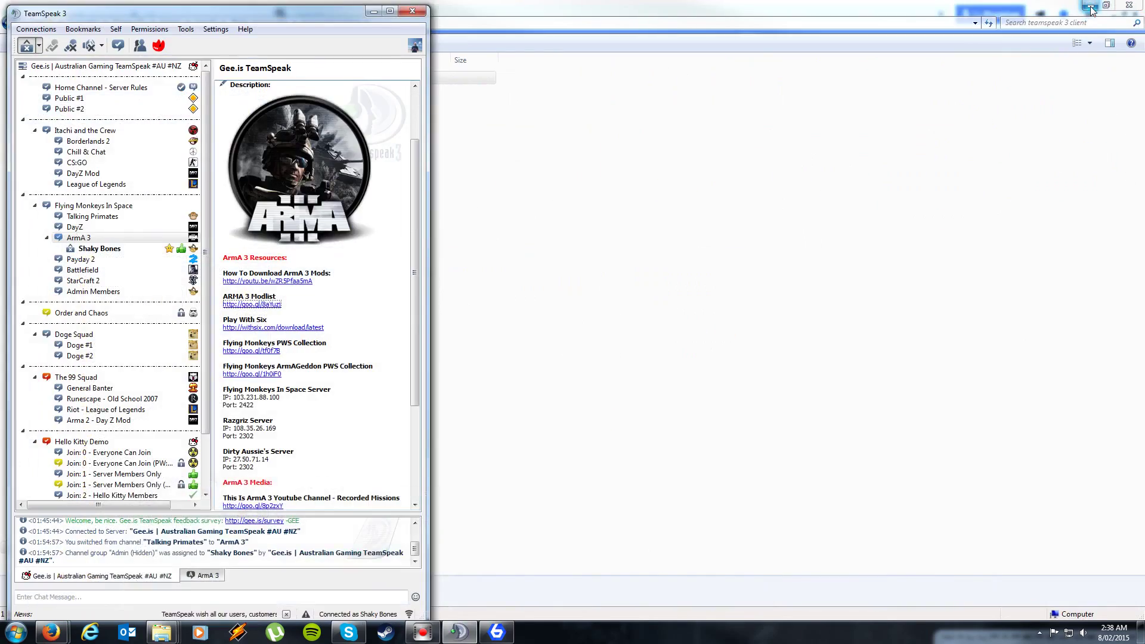
left_click(1113, 15)
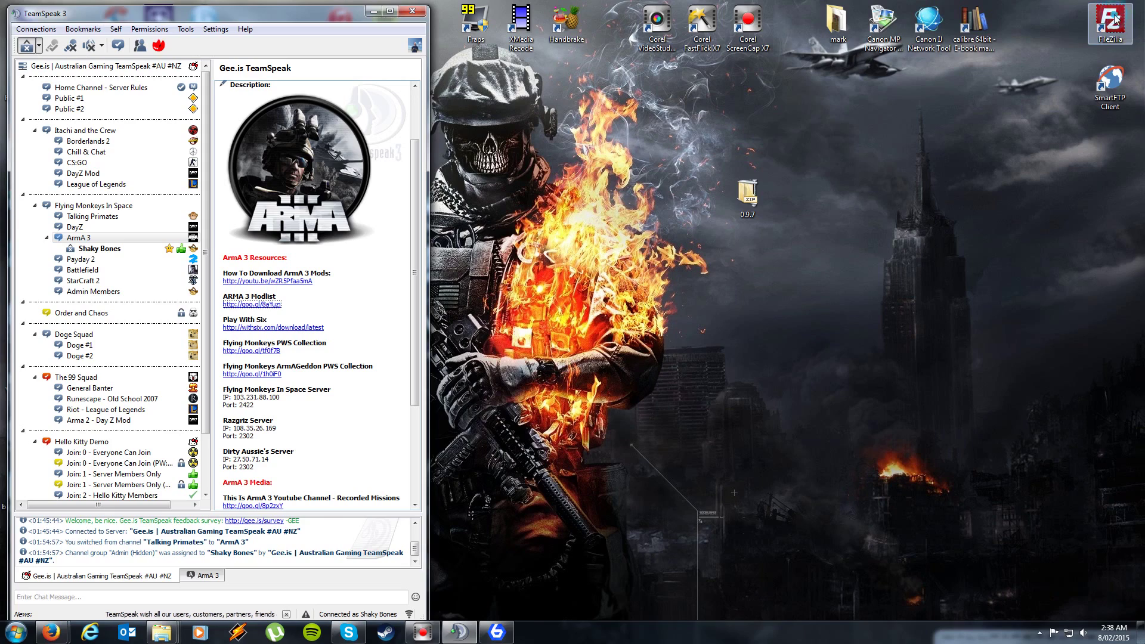
double_click(753, 197)
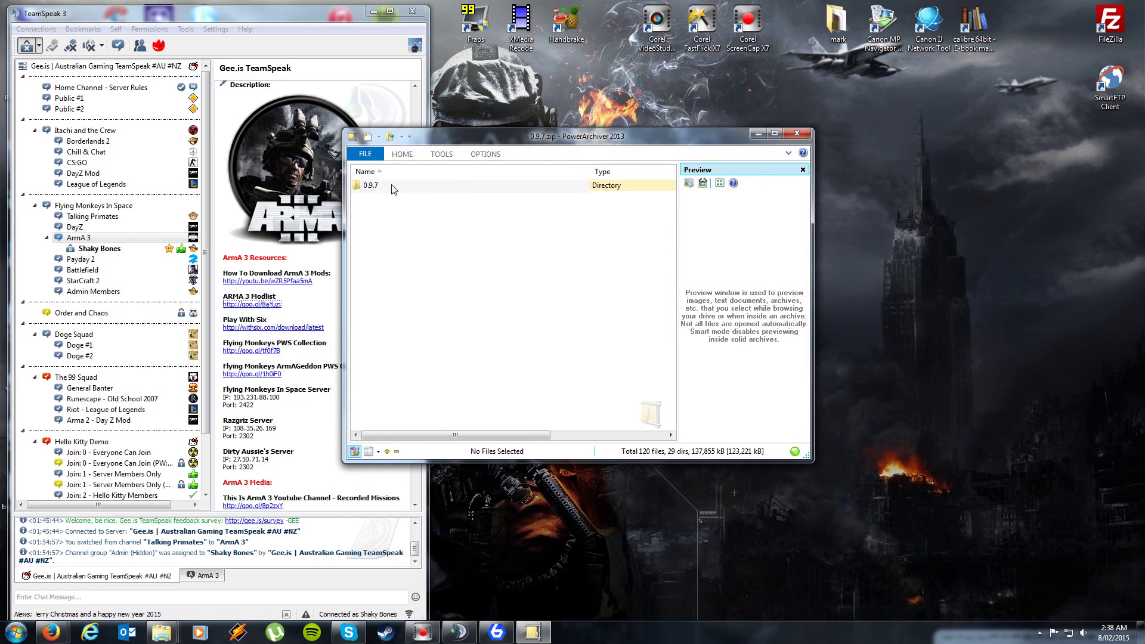
double_click(393, 188)
double_click(390, 221)
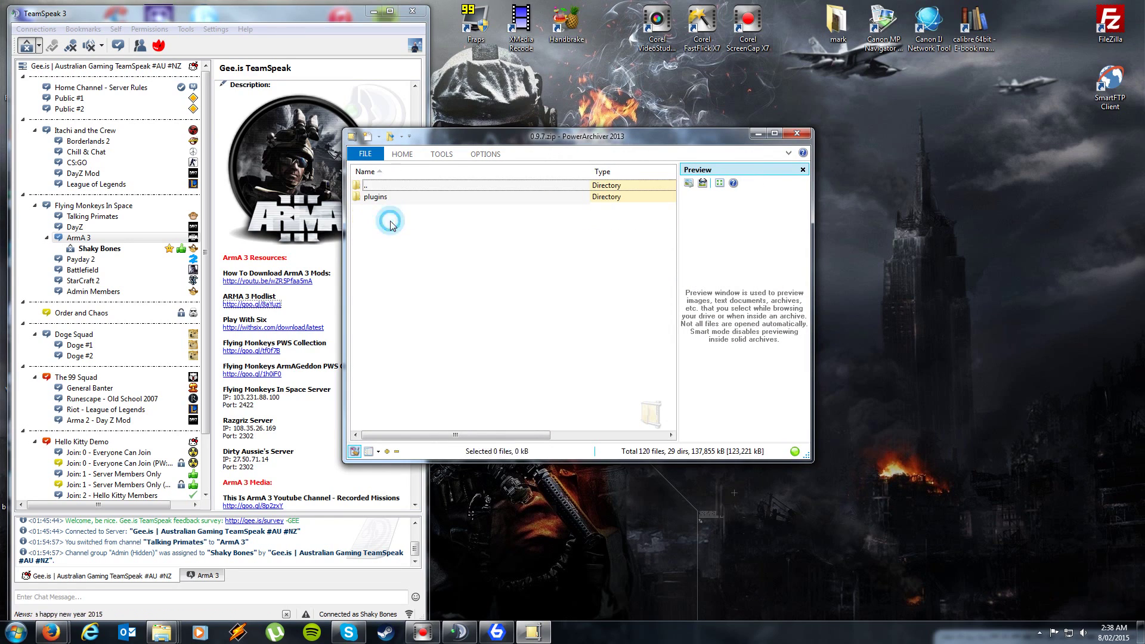
double_click(385, 198)
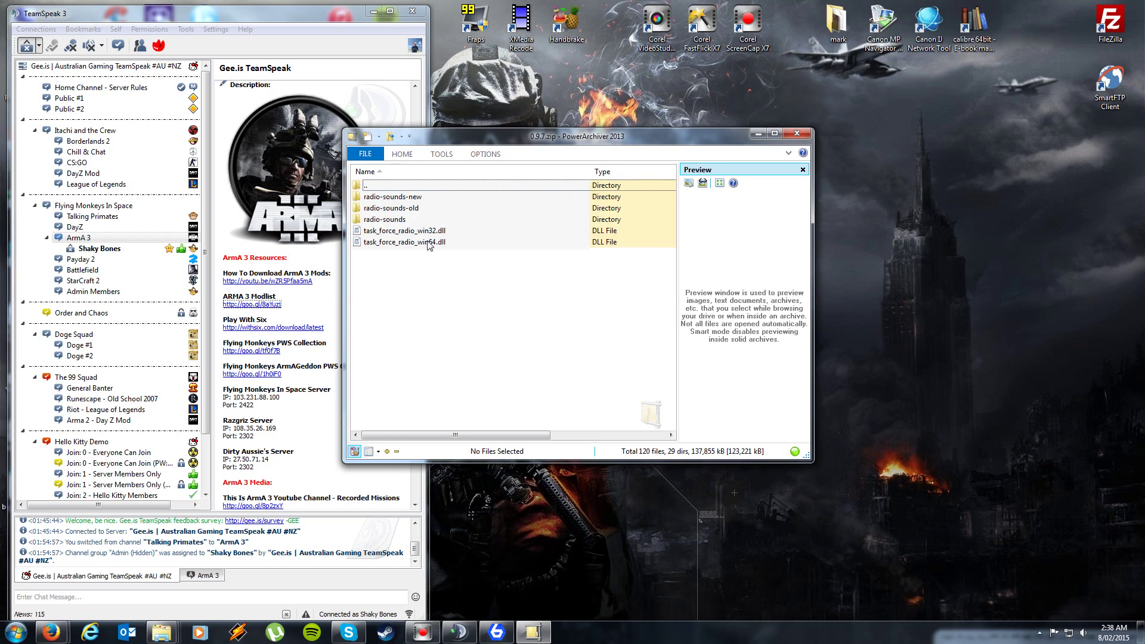
double_click(390, 186)
double_click(388, 185)
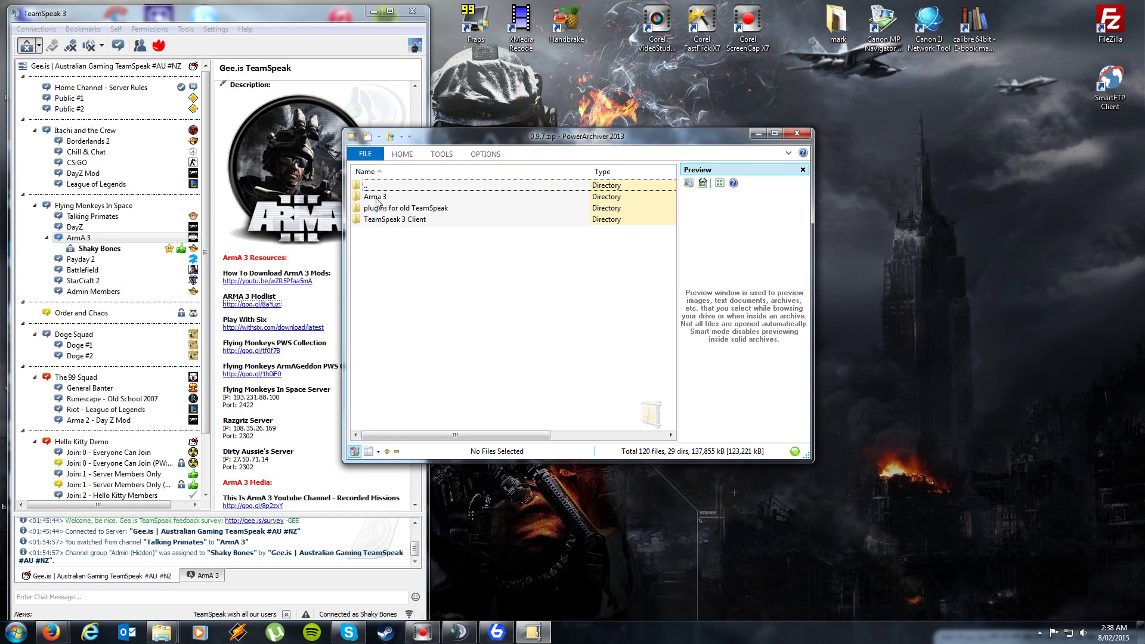
double_click(373, 198)
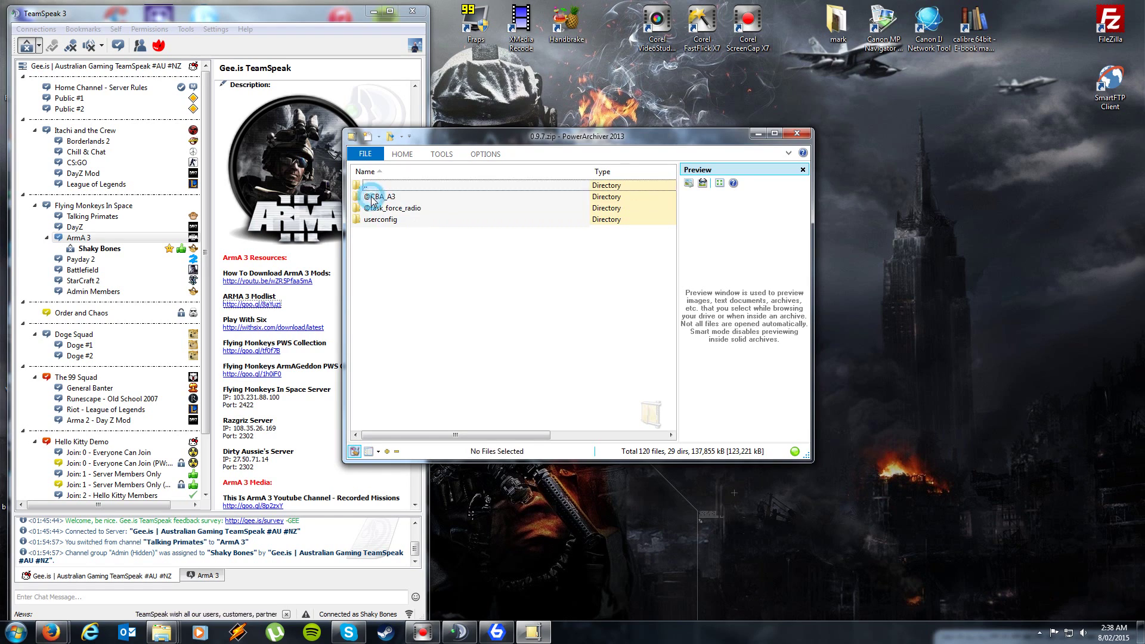
left_click(384, 220)
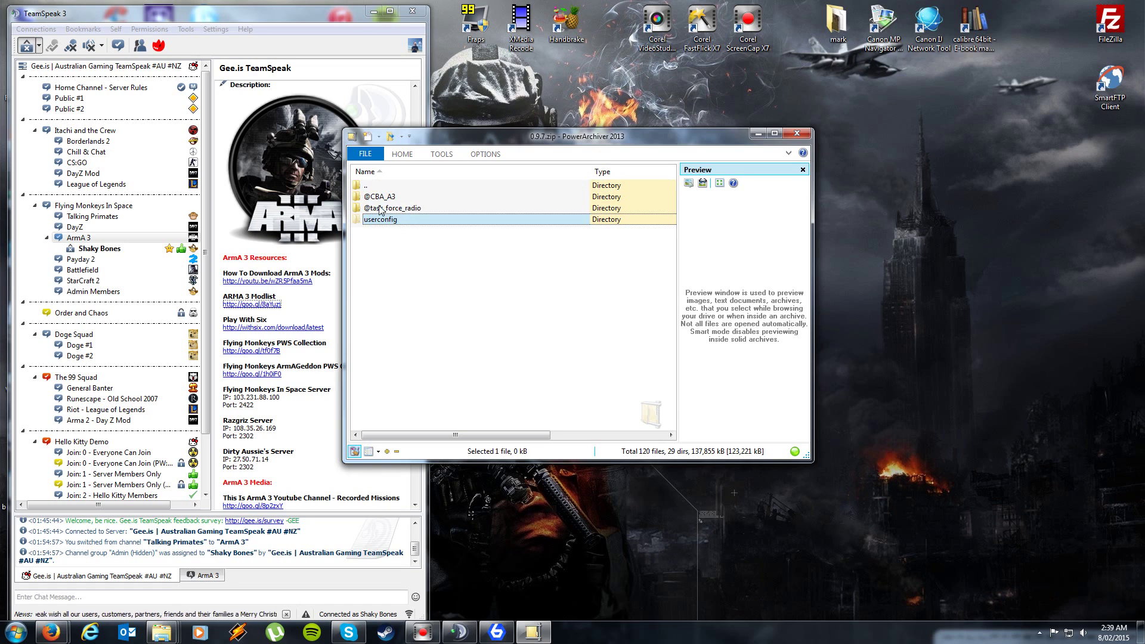
left_click(408, 209)
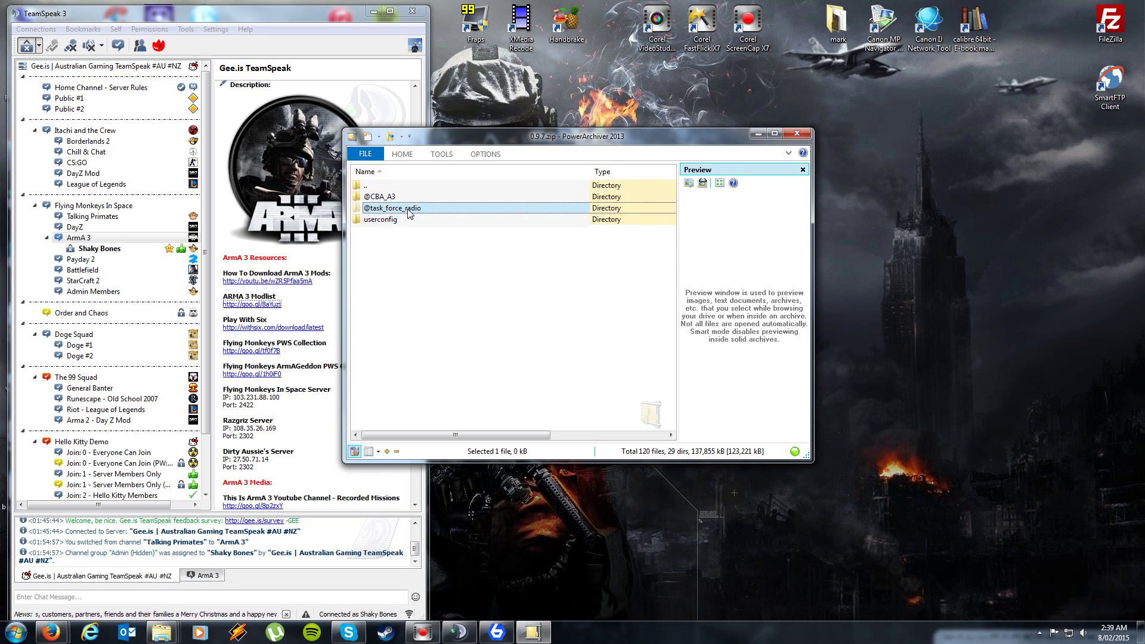
left_click(423, 254)
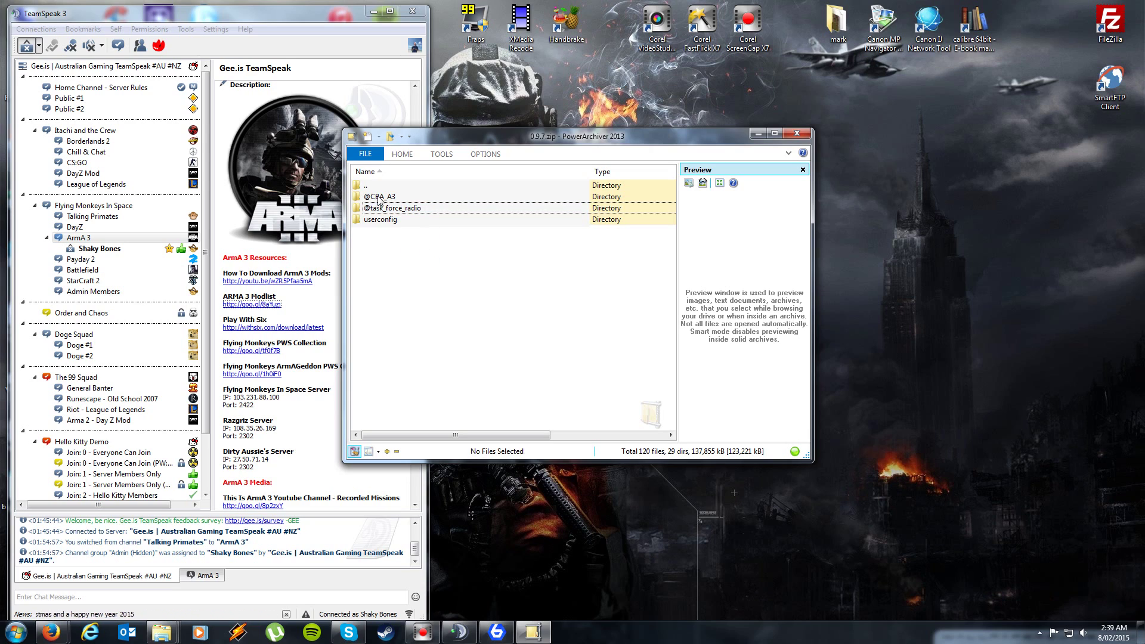
left_click(496, 631)
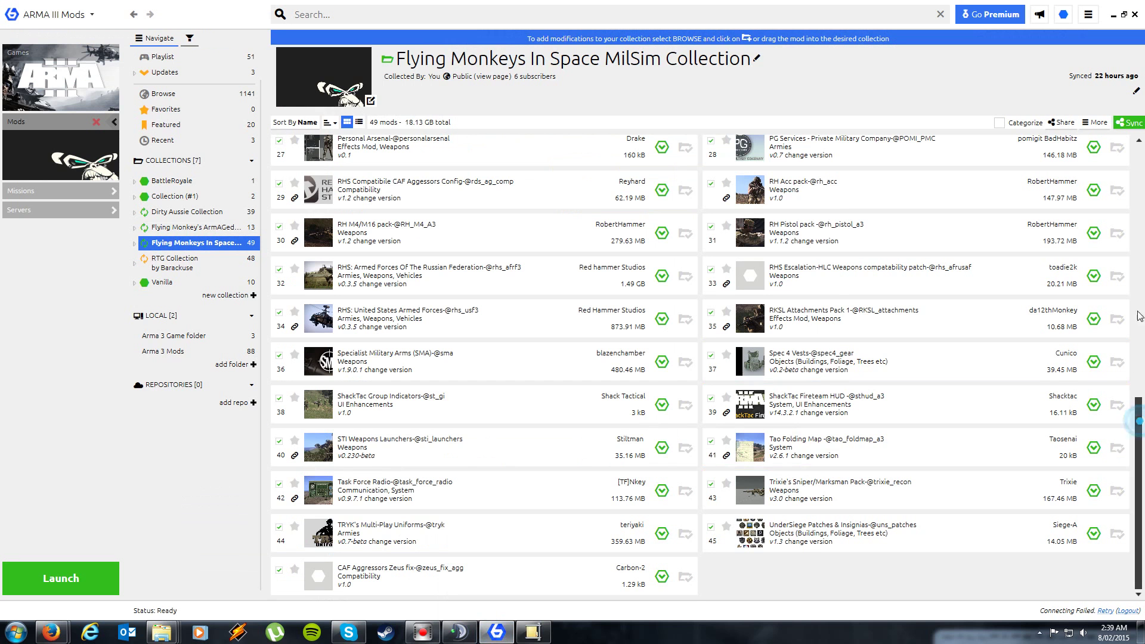
scroll(1139, 157, "up", 1)
scroll(1140, 157, "up", 10)
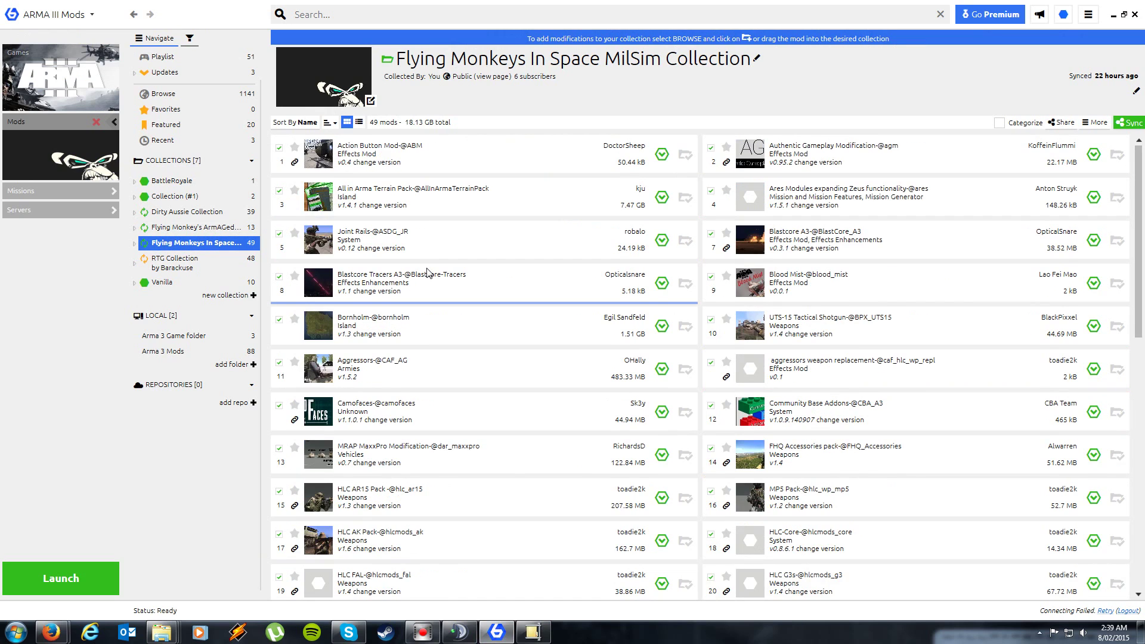
left_click(813, 413)
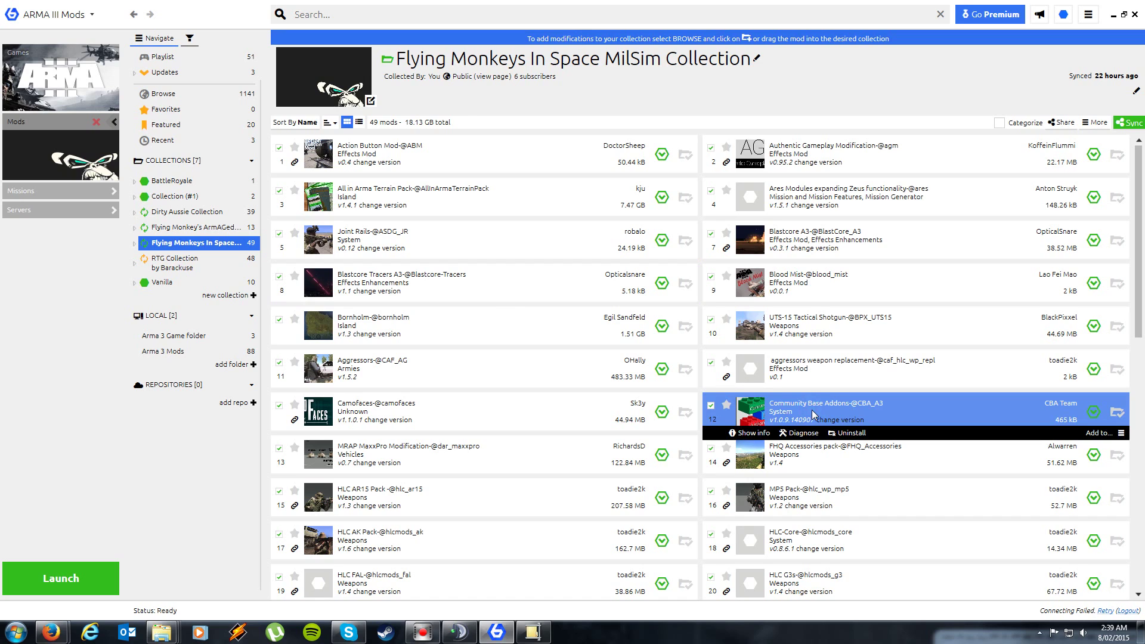